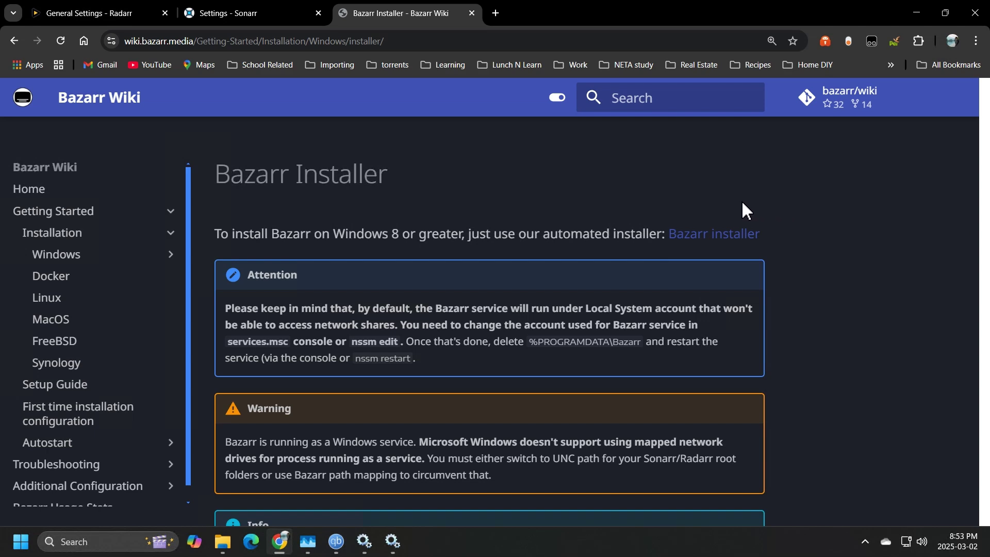
Bring up File Explorer on the C:\Bazarr install folder and scroll through its files.
{"action": "left_click", "coordinate": [222, 541]}
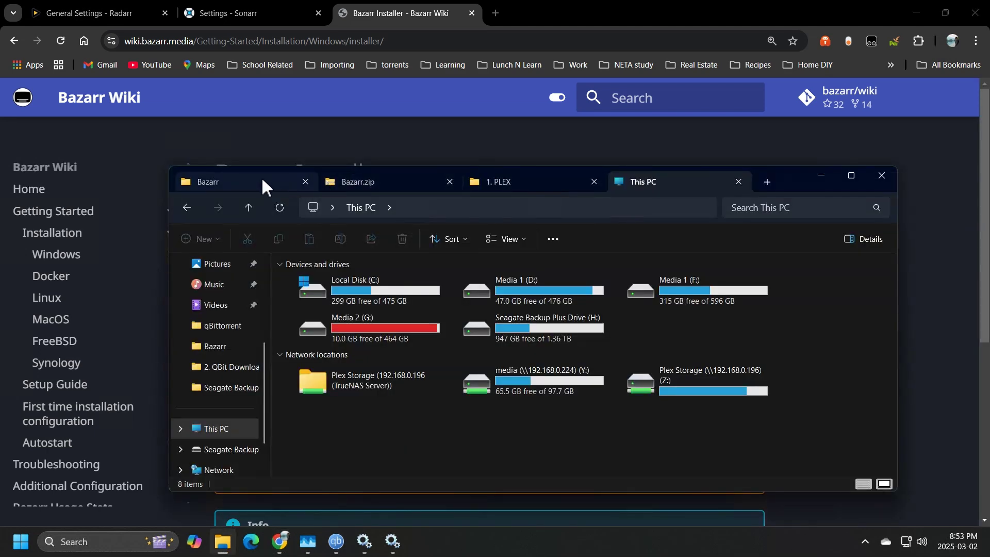
{"action": "left_click", "coordinate": [251, 192]}
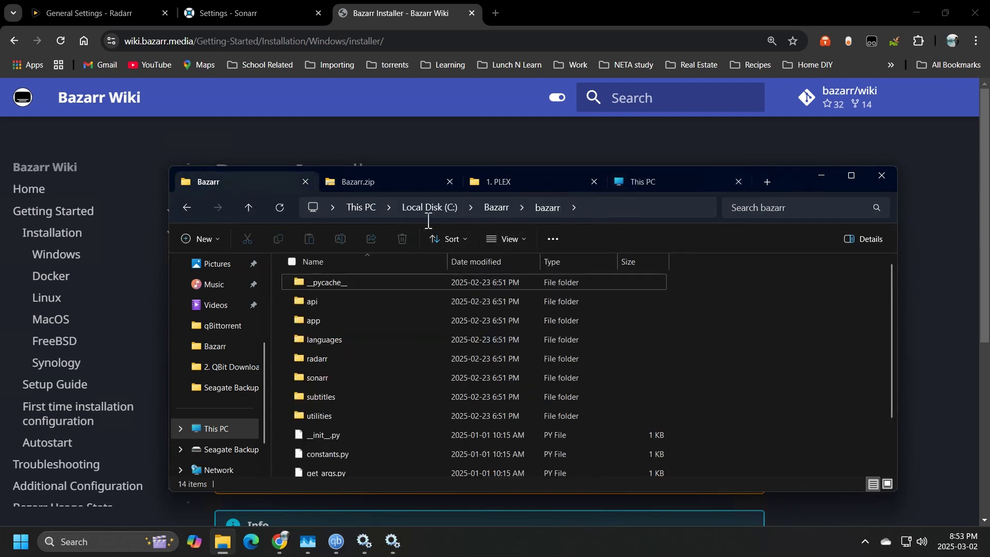
{"action": "left_click", "coordinate": [497, 210]}
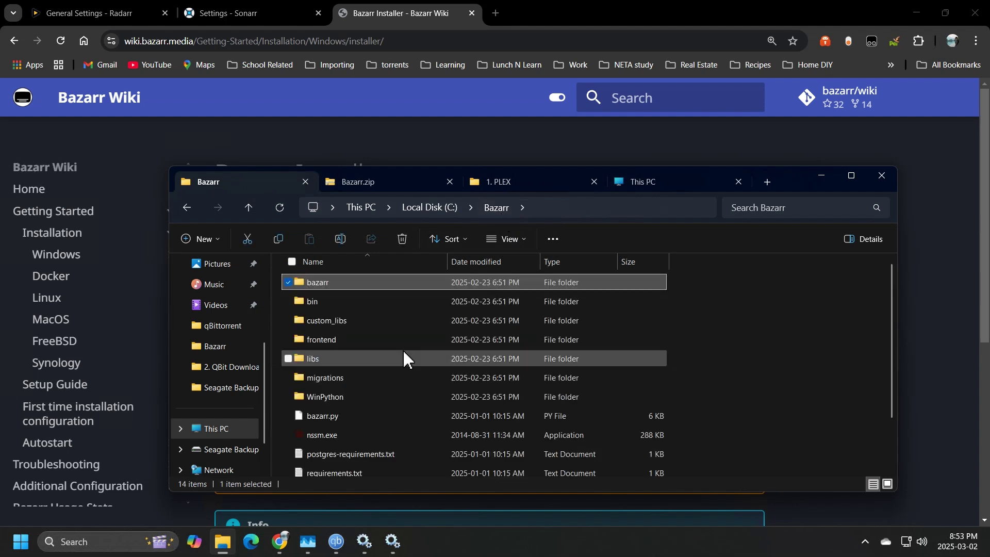
{"action": "scroll", "coordinate": [386, 395], "scroll_direction": "down", "scroll_amount": 2}
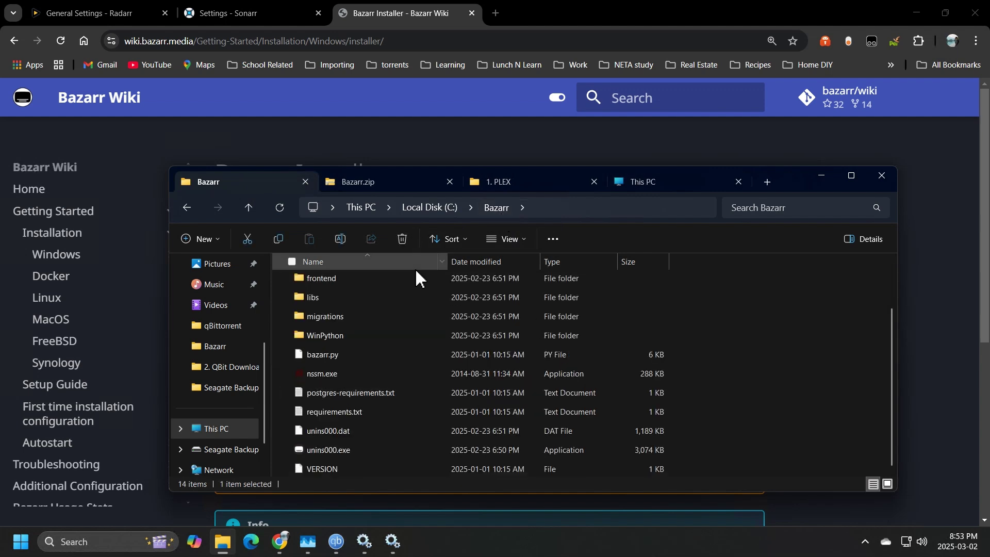
{"action": "right_click", "coordinate": [453, 541]}
Launch Task Manager, go from its Bazarr service entry to the Services console, and select Bazarr.
{"action": "left_click", "coordinate": [510, 493]}
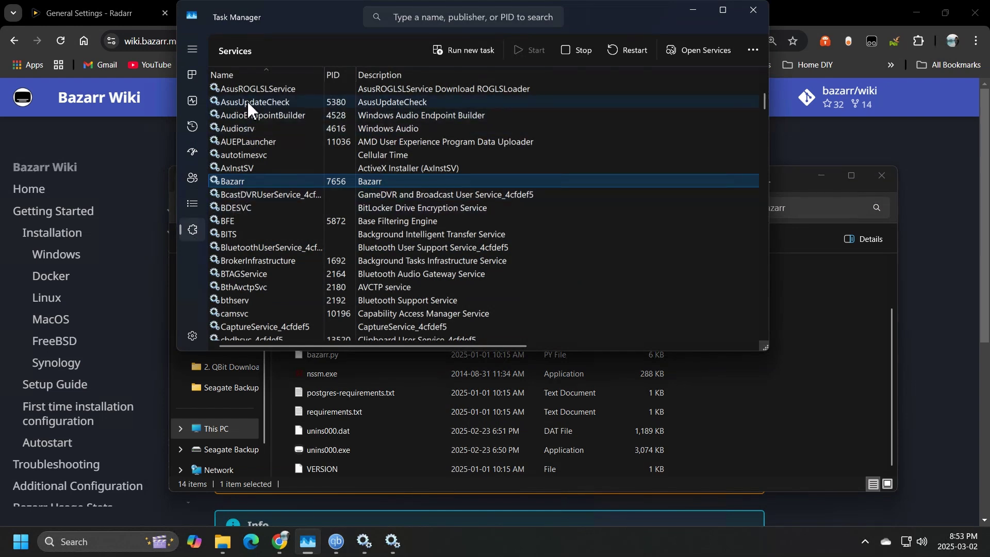
{"action": "right_click", "coordinate": [240, 184]}
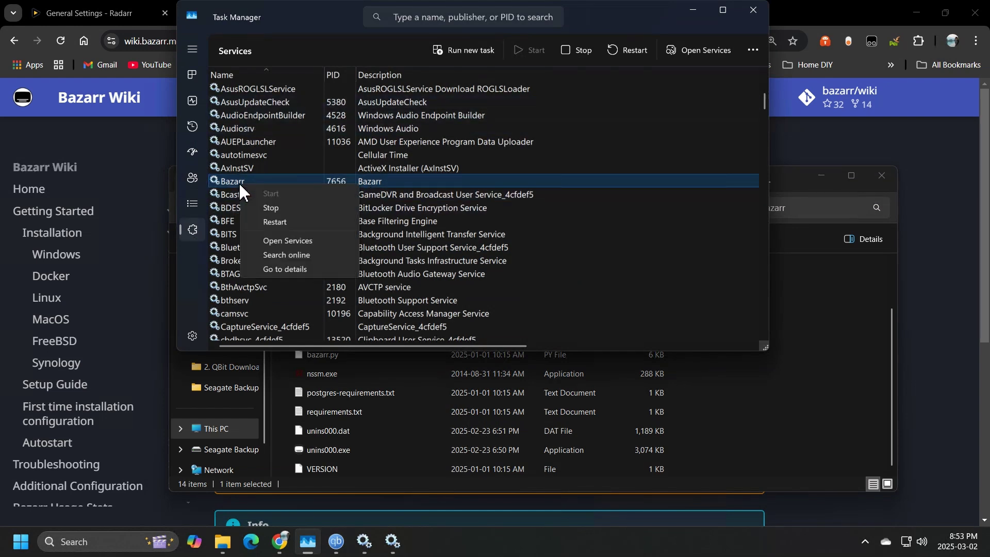
{"action": "left_click", "coordinate": [298, 242]}
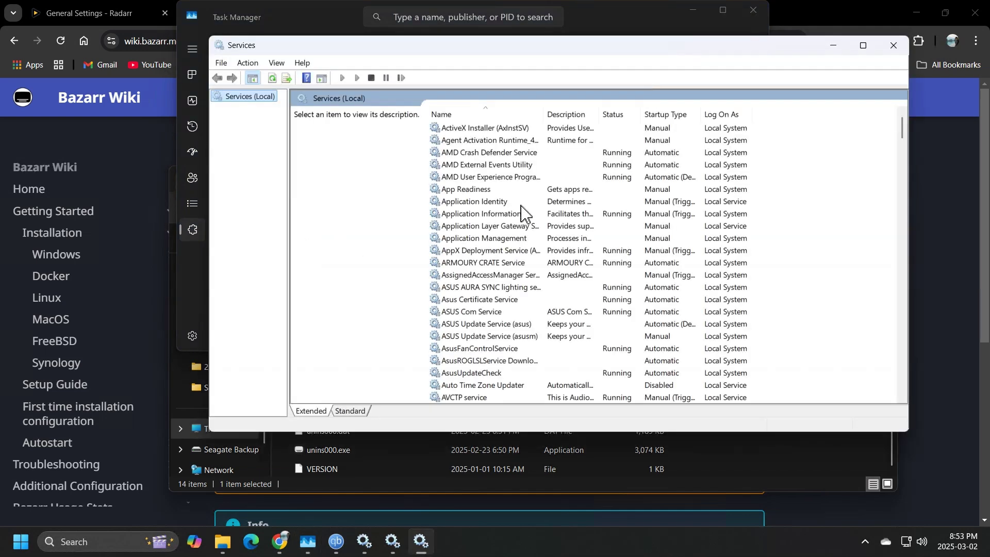
{"action": "scroll", "coordinate": [499, 376], "scroll_direction": "down", "scroll_amount": 3}
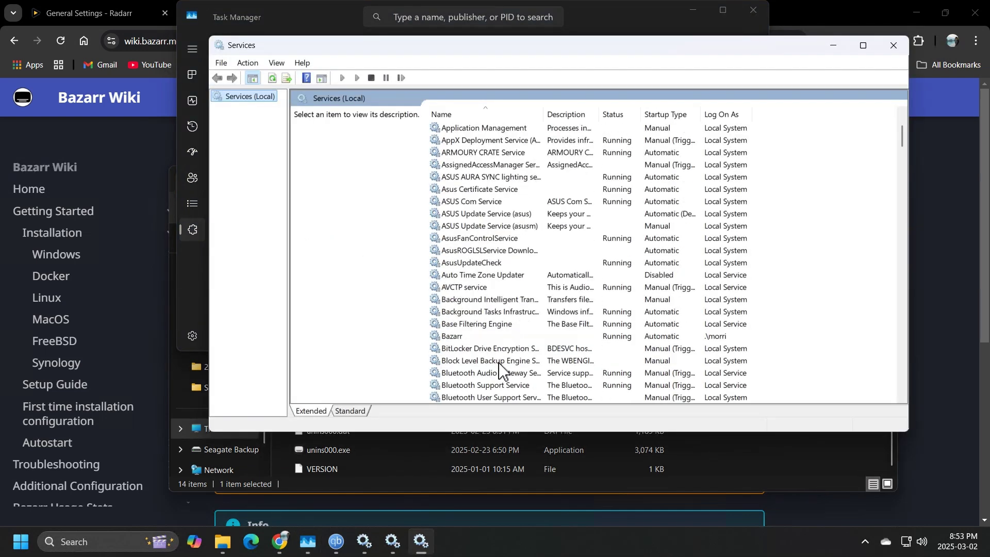
{"action": "left_click", "coordinate": [455, 339]}
On the Bazarr service's Log On tab, try Local System, then return to This account.
{"action": "double_click", "coordinate": [455, 338]}
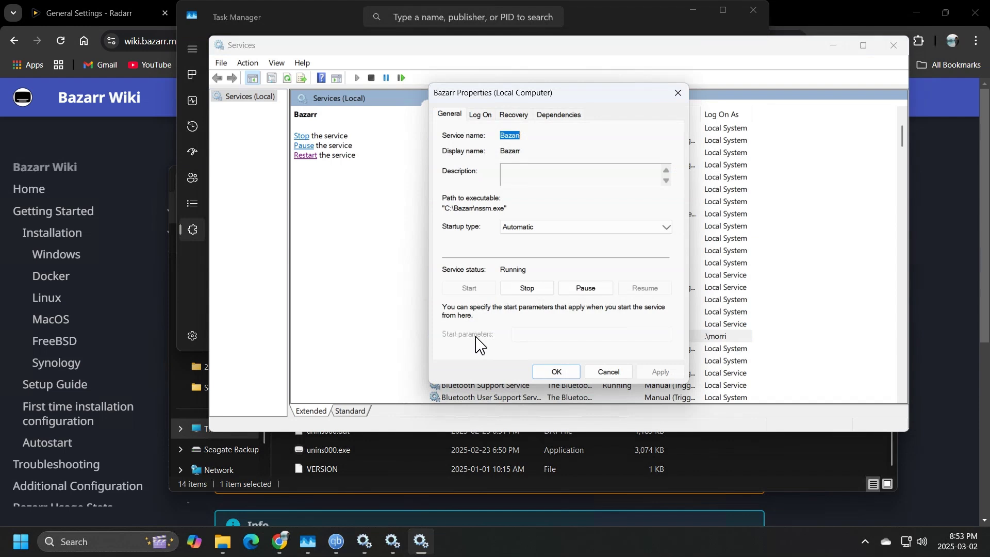
{"action": "left_click", "coordinate": [490, 115]}
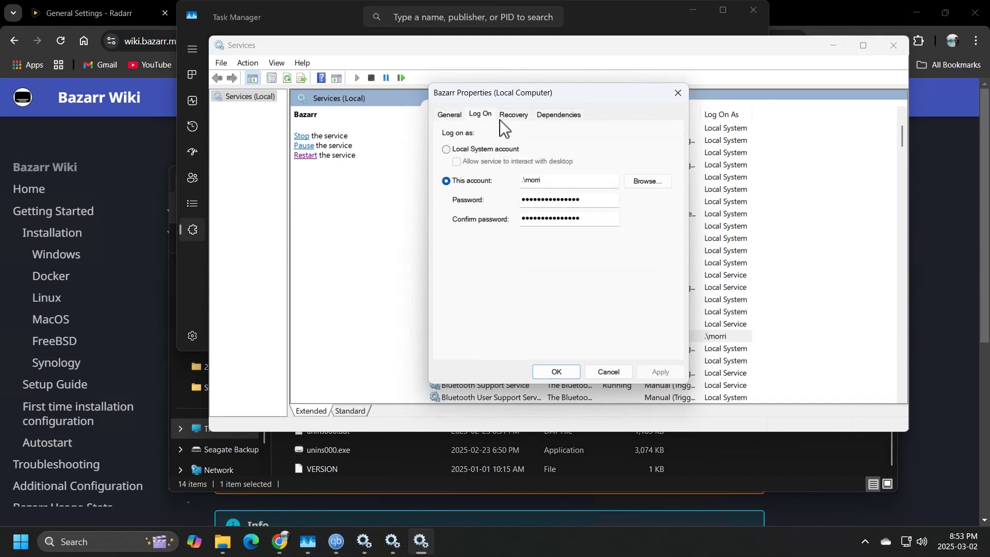
{"action": "left_click", "coordinate": [446, 149]}
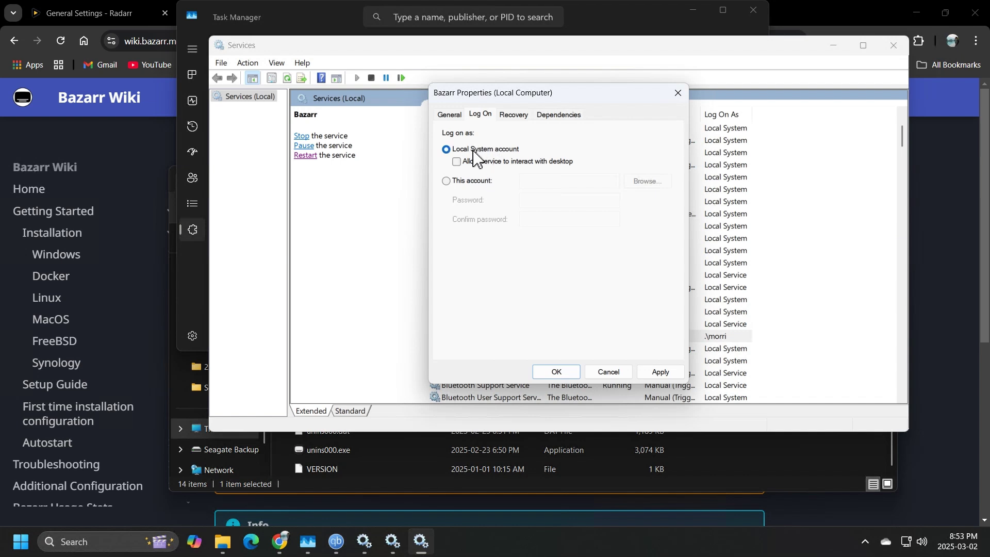
{"action": "left_click", "coordinate": [467, 182]}
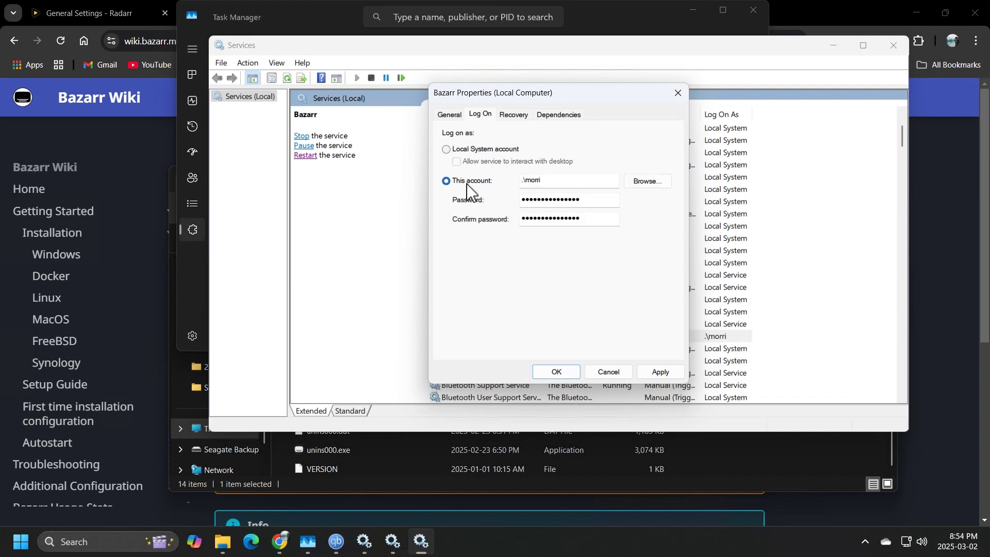
Inspect the account name, password and confirm password fields for the user account.
{"action": "double_click", "coordinate": [556, 180]}
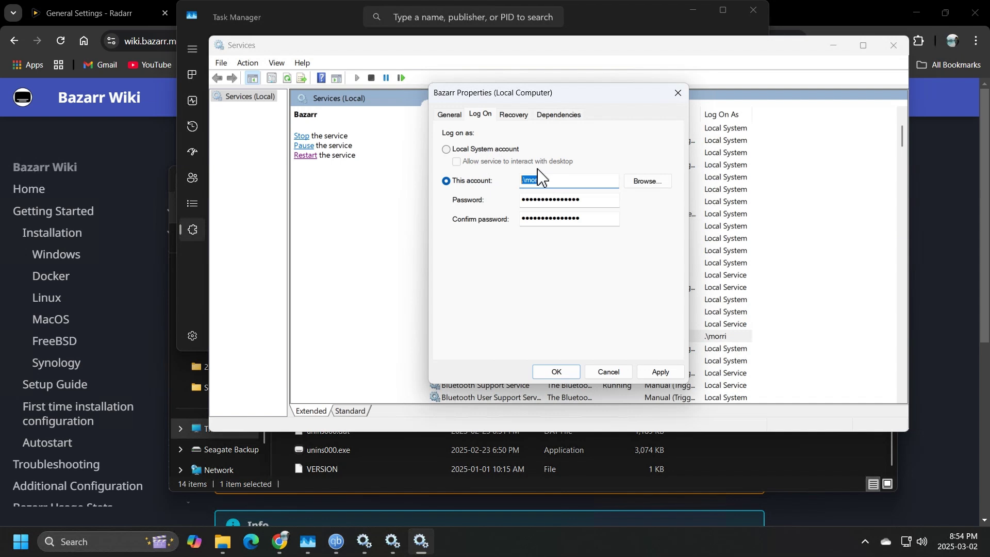
{"action": "left_click", "coordinate": [526, 180]}
{"action": "key", "text": "shift+Right"}
{"action": "key", "text": "shift+Right"}
{"action": "key", "text": "shift+Right"}
{"action": "key", "text": "shift+Right"}
{"action": "key", "text": "shift+Right"}
{"action": "key", "text": "shift+Right"}
{"action": "double_click", "coordinate": [604, 206]}
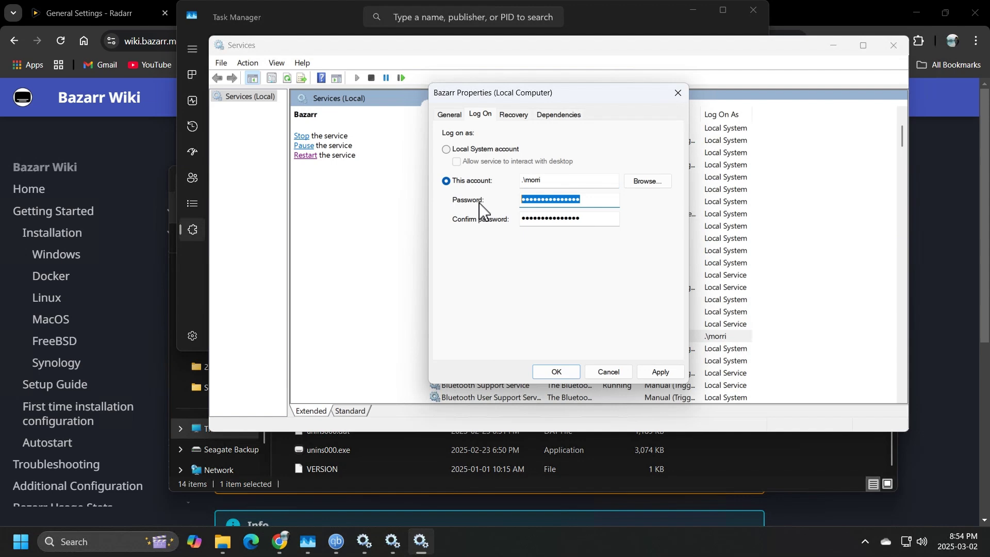
{"action": "left_click", "coordinate": [564, 219]}
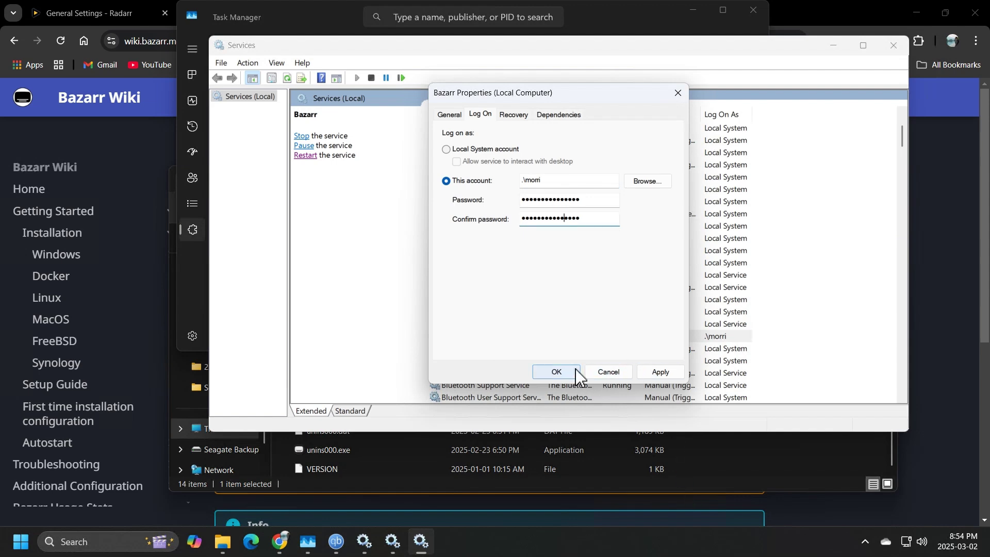
Save the Bazarr service logon settings and restart the Bazarr service.
{"action": "left_click", "coordinate": [557, 372]}
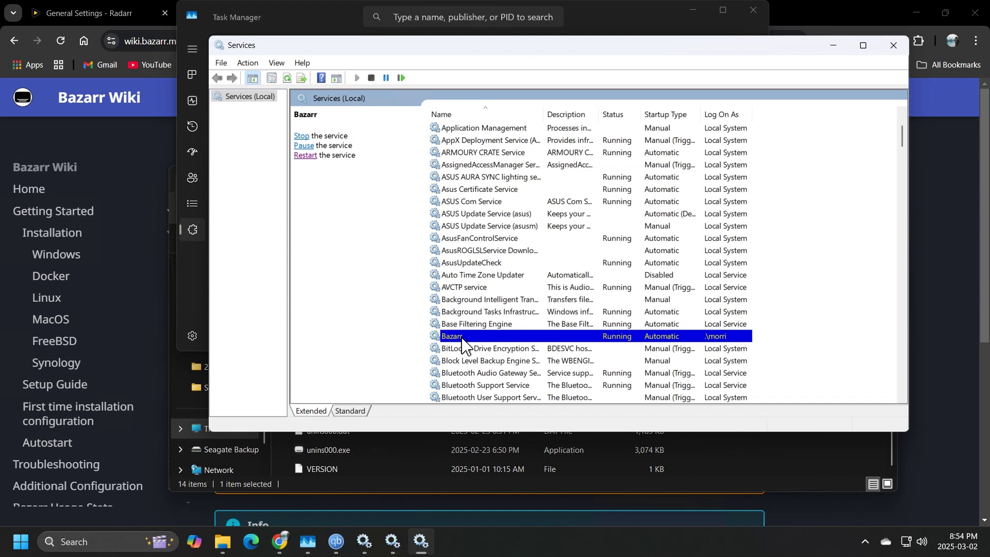
{"action": "right_click", "coordinate": [459, 339]}
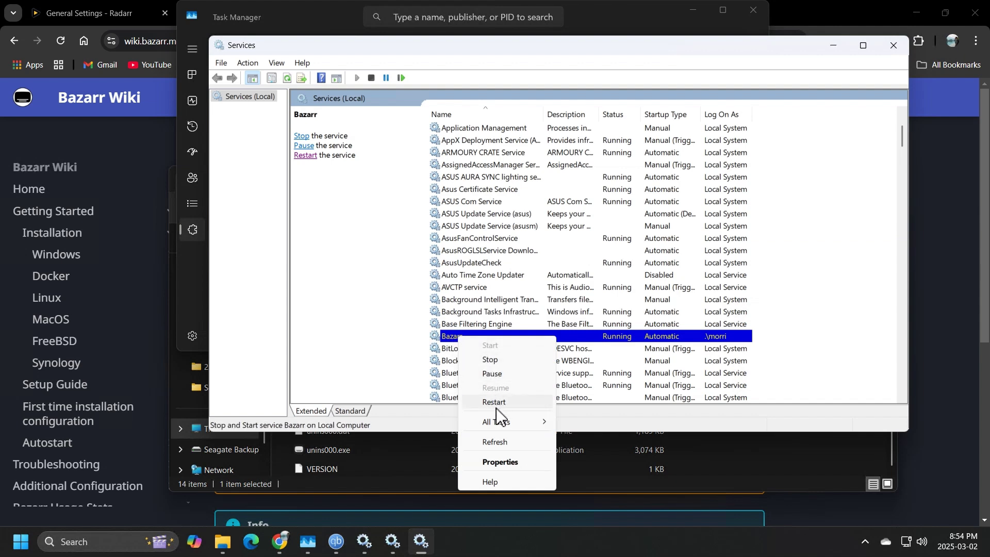
{"action": "left_click", "coordinate": [859, 396]}
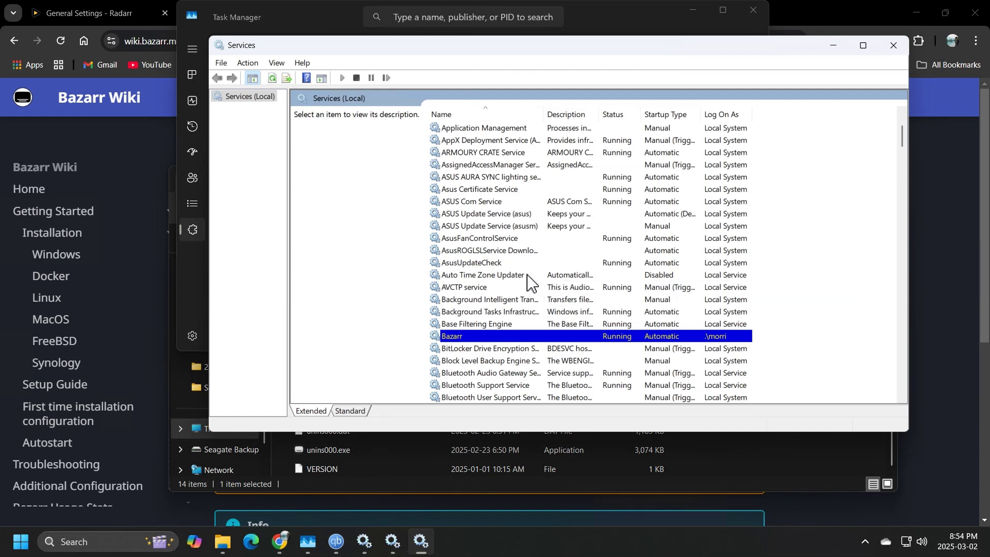
Load the Bazarr web interface at localhost:6767 in a new Chrome tab.
{"action": "left_click", "coordinate": [813, 21]}
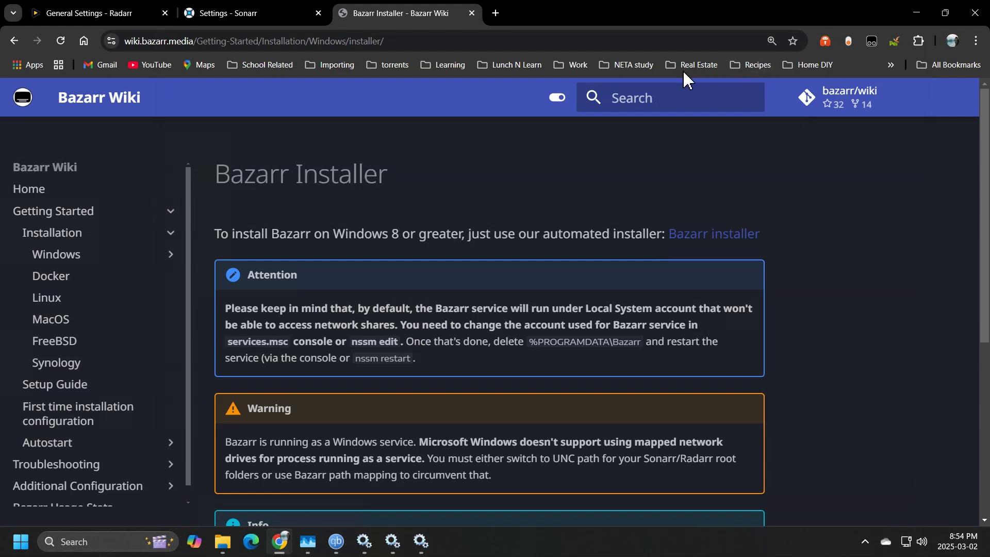
{"action": "left_click", "coordinate": [496, 14]}
{"action": "type", "text": "localhost:6767"}
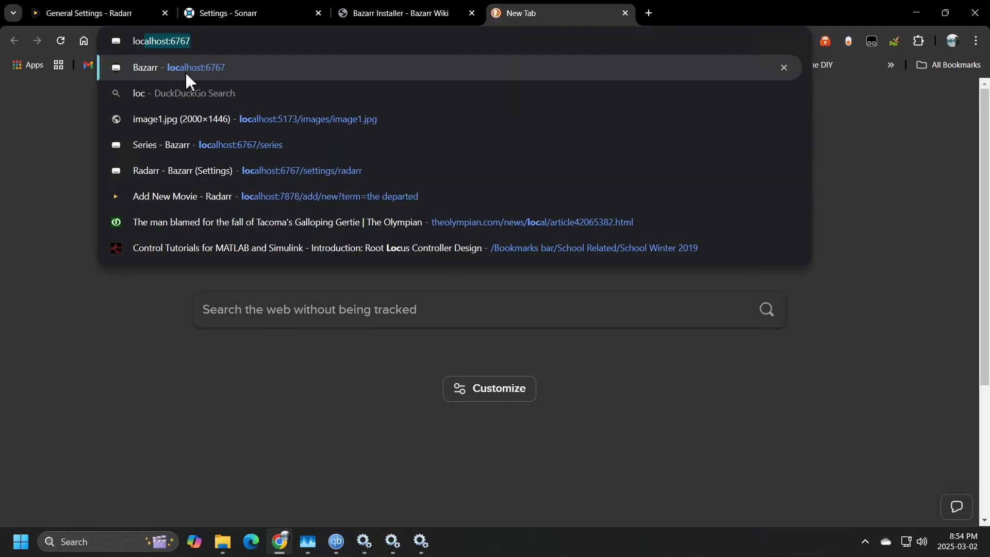
{"action": "left_click", "coordinate": [203, 75]}
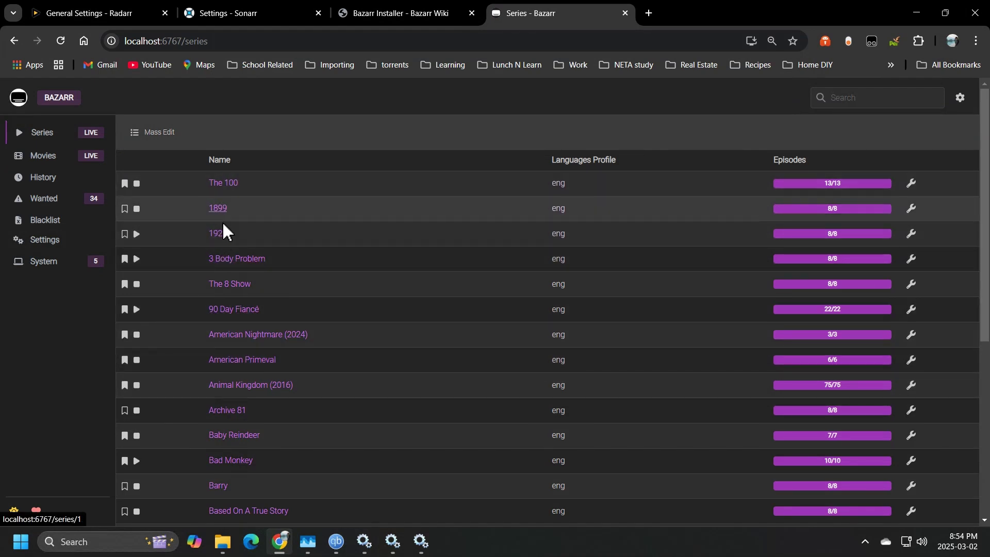
View the Movies list, then expand the System and Settings sidebar sections.
{"action": "left_click", "coordinate": [57, 164]}
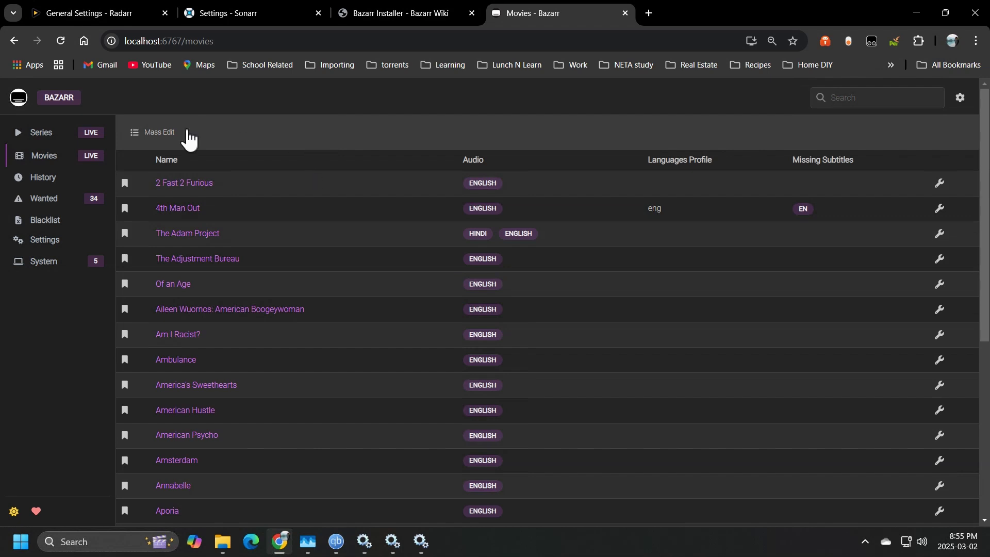
{"action": "left_click", "coordinate": [55, 267]}
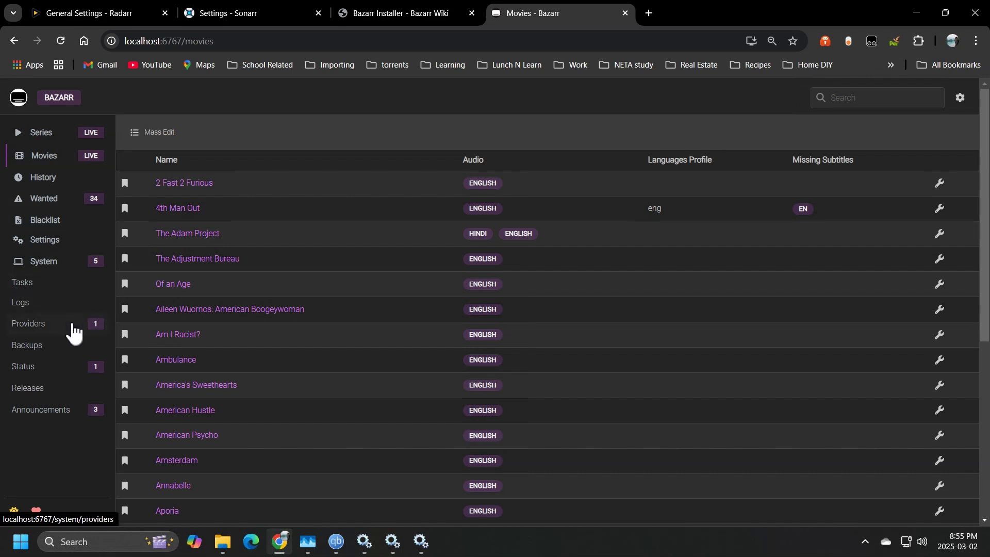
{"action": "left_click", "coordinate": [54, 244]}
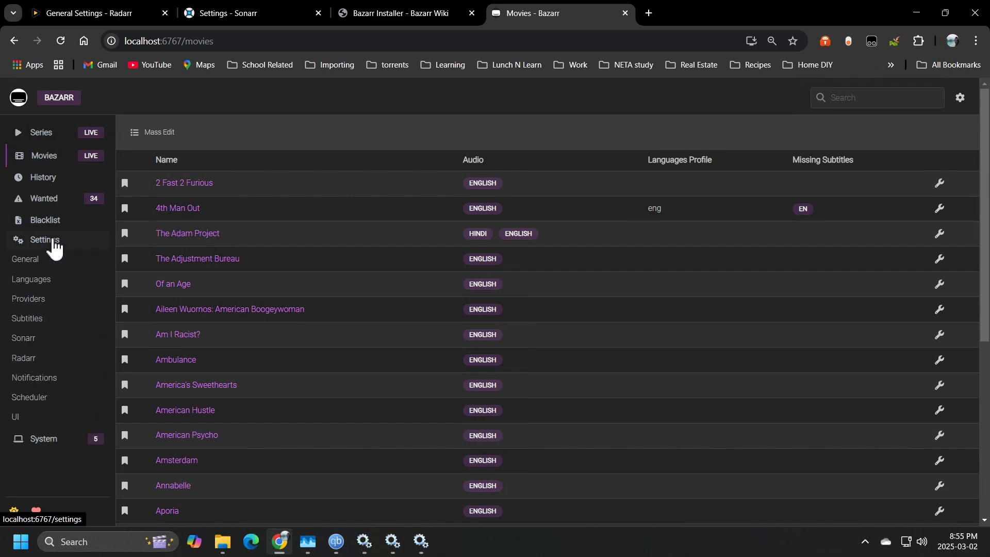
In Settings > Sonarr, scroll to Path Mappings and add an empty mapping row.
{"action": "left_click", "coordinate": [52, 345]}
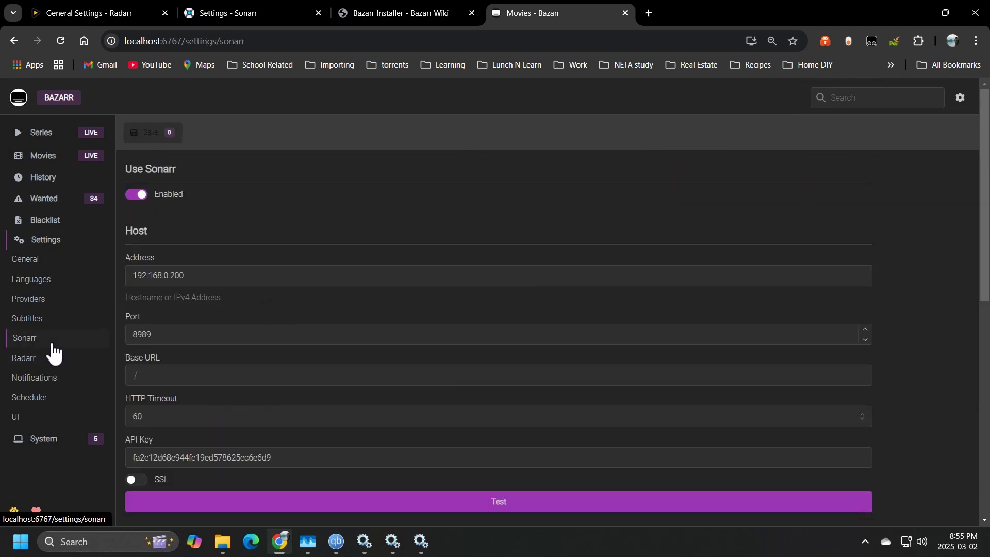
{"action": "double_click", "coordinate": [316, 462]}
{"action": "scroll", "coordinate": [343, 413], "scroll_direction": "down", "scroll_amount": 9}
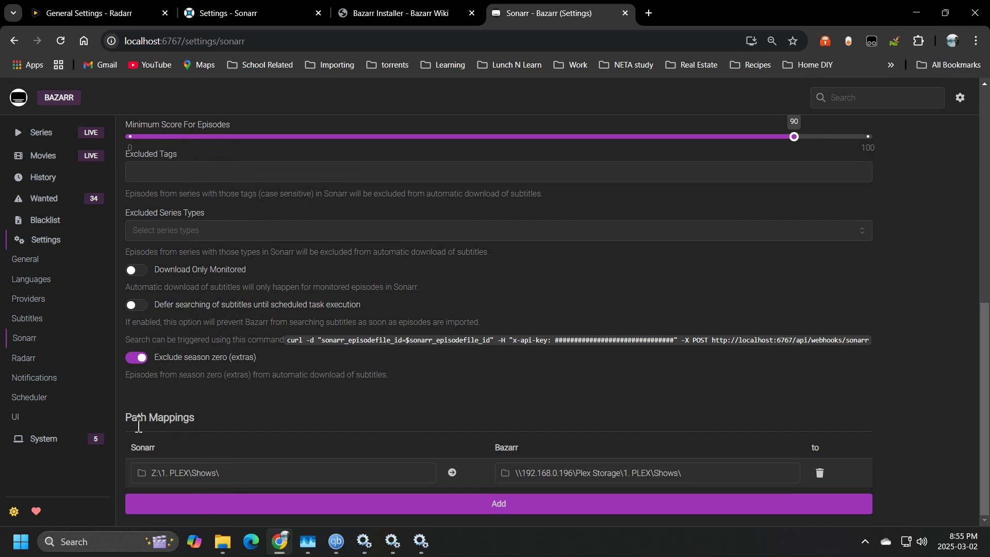
{"action": "left_click_drag", "start_coordinate": [139, 426], "coordinate": [197, 419]}
{"action": "left_click", "coordinate": [197, 419]}
Add another empty path mapping row and check its Sonarr folder list.
{"action": "left_click", "coordinate": [382, 511]}
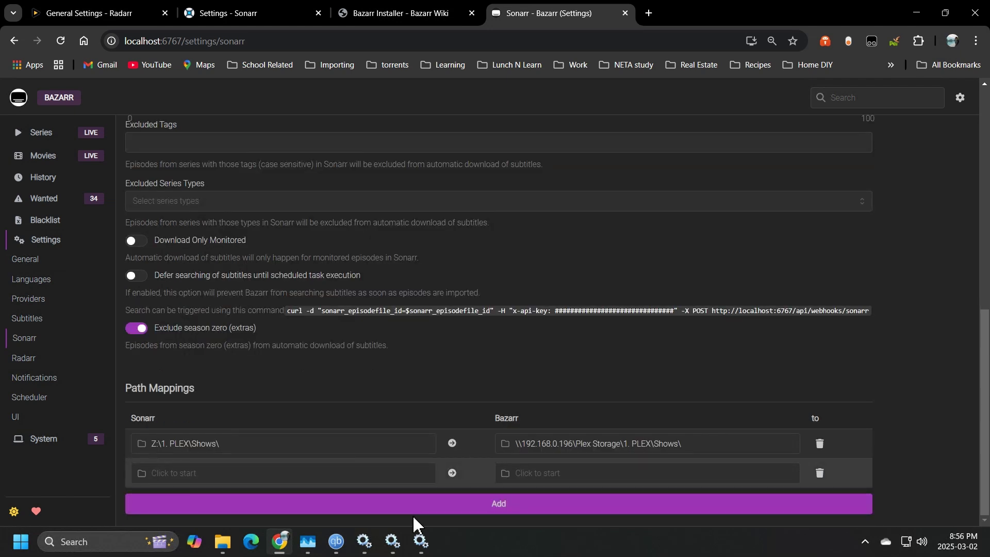
{"action": "left_click", "coordinate": [415, 508]}
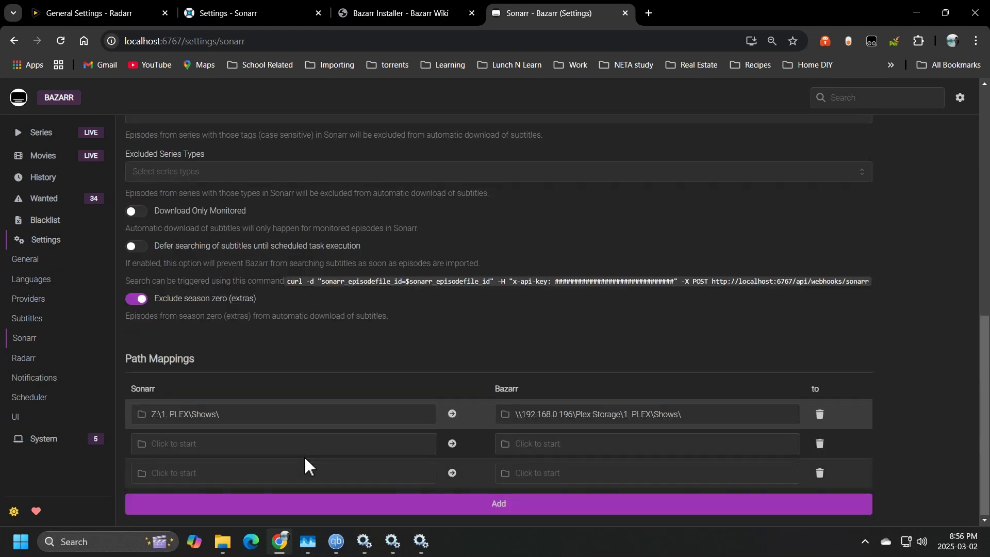
{"action": "left_click", "coordinate": [276, 452]}
{"action": "left_click", "coordinate": [265, 457]}
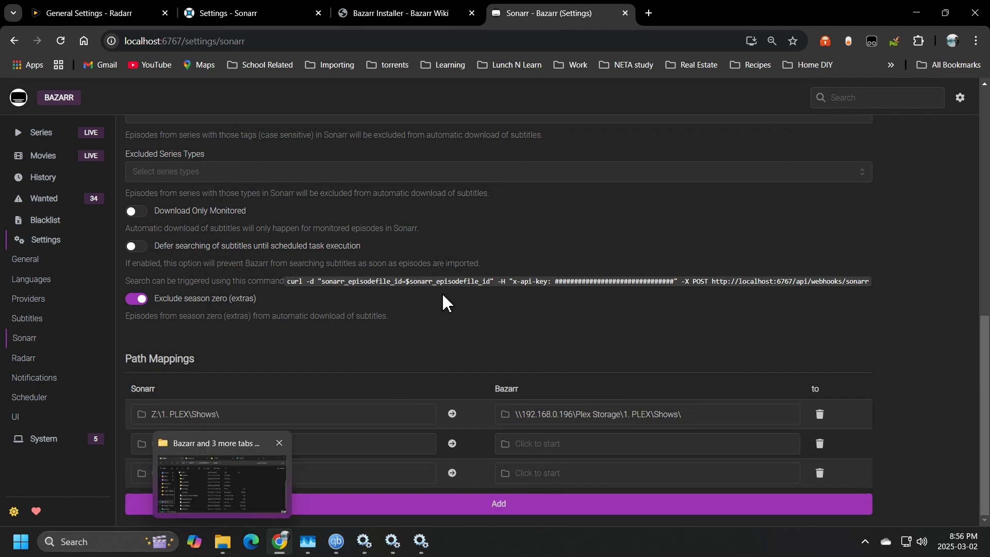
Show This PC's drives in File Explorer and reveal the extra commands list.
{"action": "left_click", "coordinate": [223, 541]}
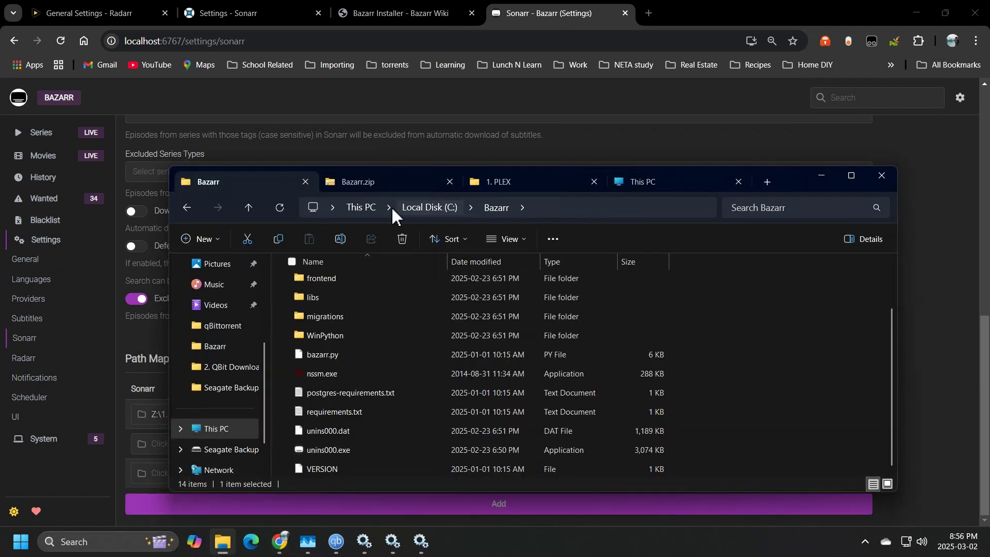
{"action": "left_click", "coordinate": [672, 184]}
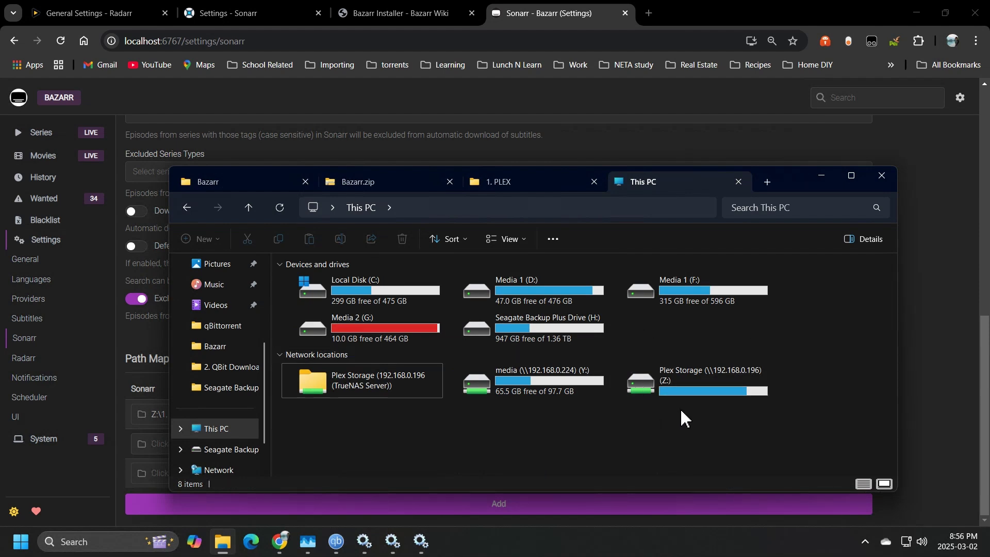
{"action": "left_click", "coordinate": [554, 239]}
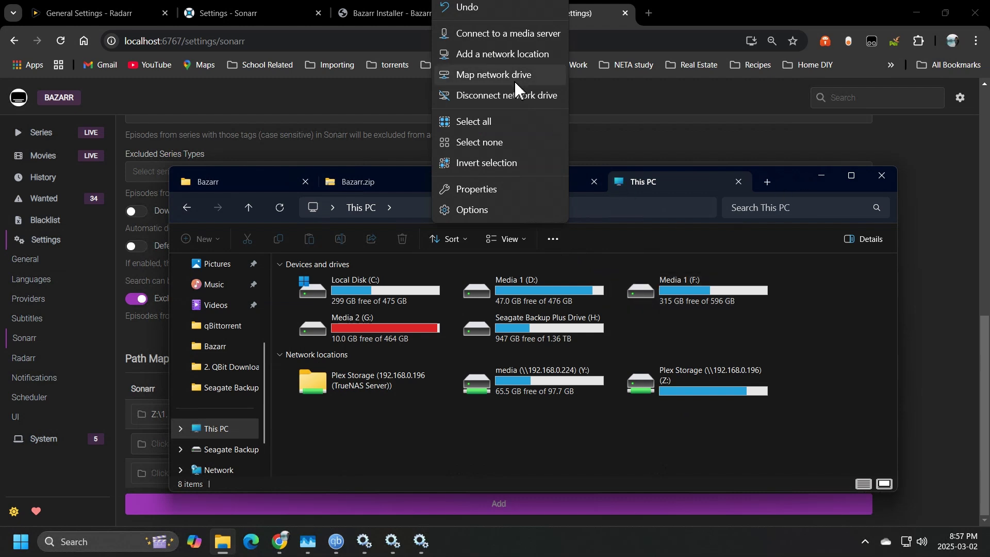
{"action": "left_click", "coordinate": [480, 141]}
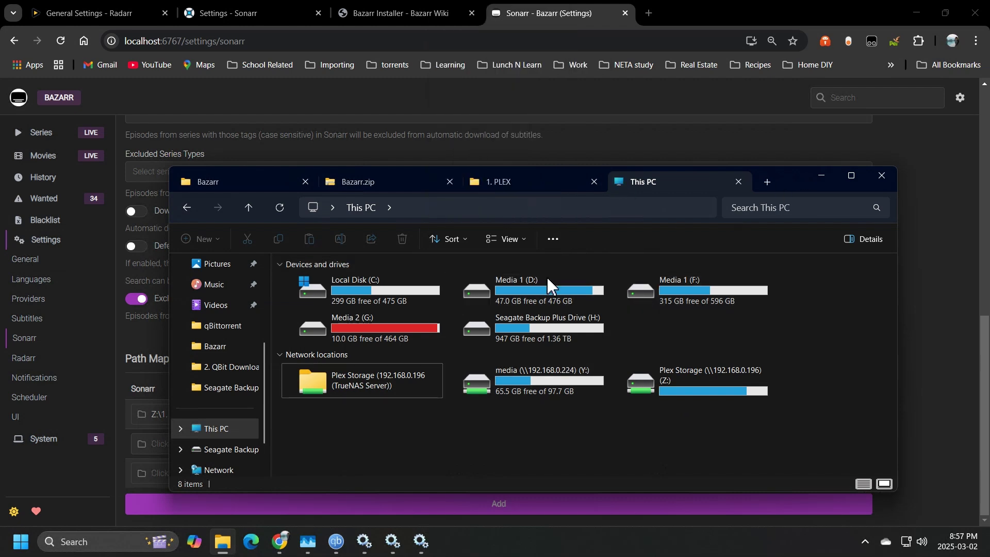
{"action": "left_click", "coordinate": [553, 246]}
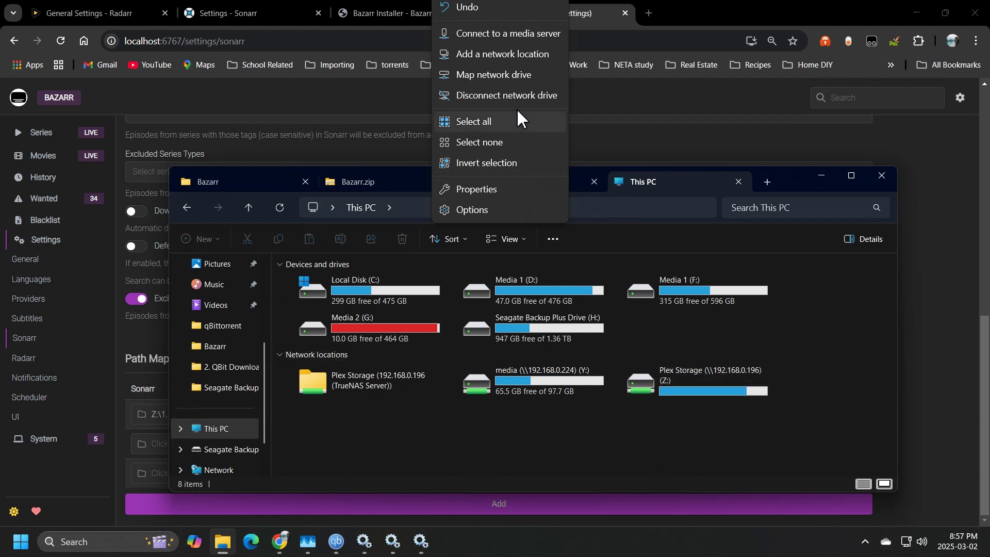
Check the drive letters in the Map network drive dialog, keeping X:, then cancel it.
{"action": "left_click", "coordinate": [482, 77]}
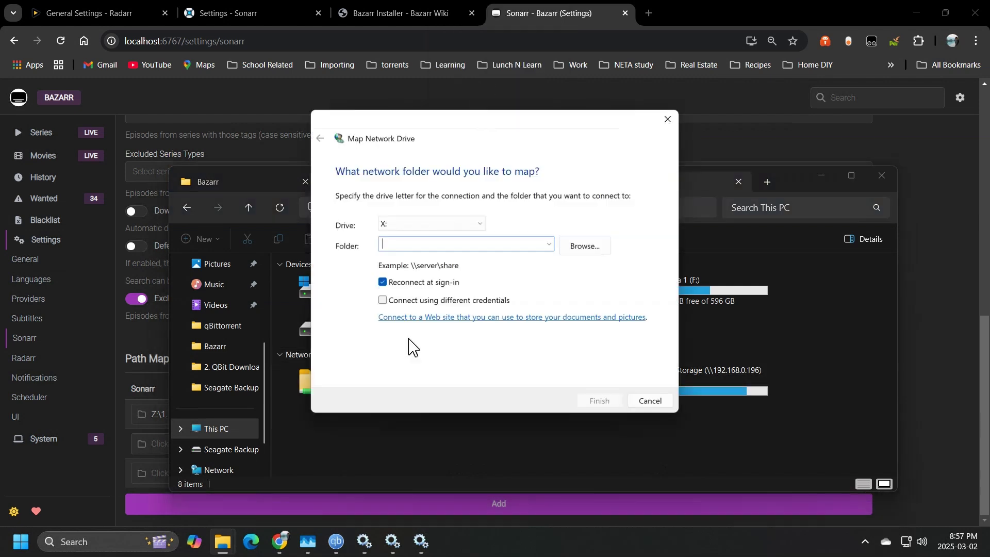
{"action": "left_click", "coordinate": [384, 223]}
{"action": "left_click", "coordinate": [387, 226]}
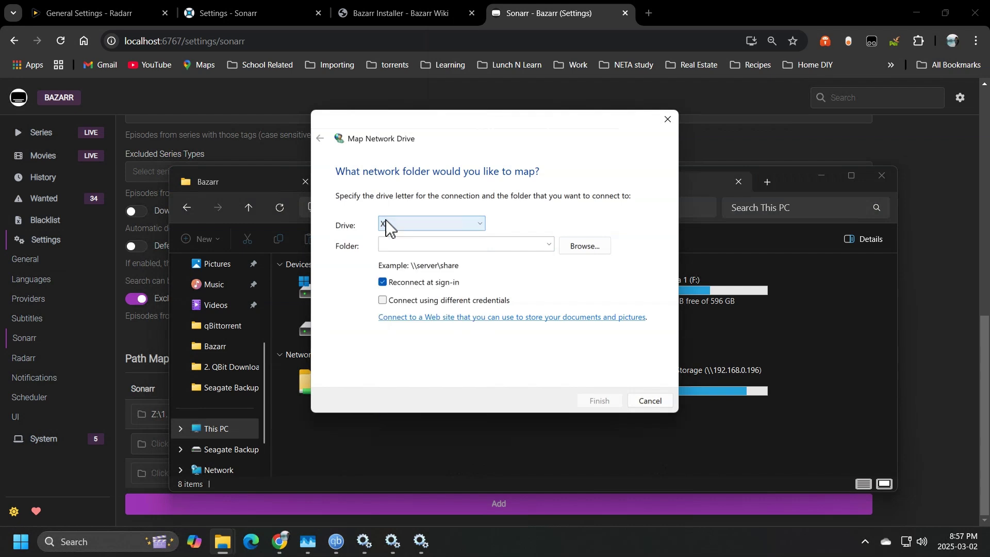
{"action": "left_click", "coordinate": [653, 400]}
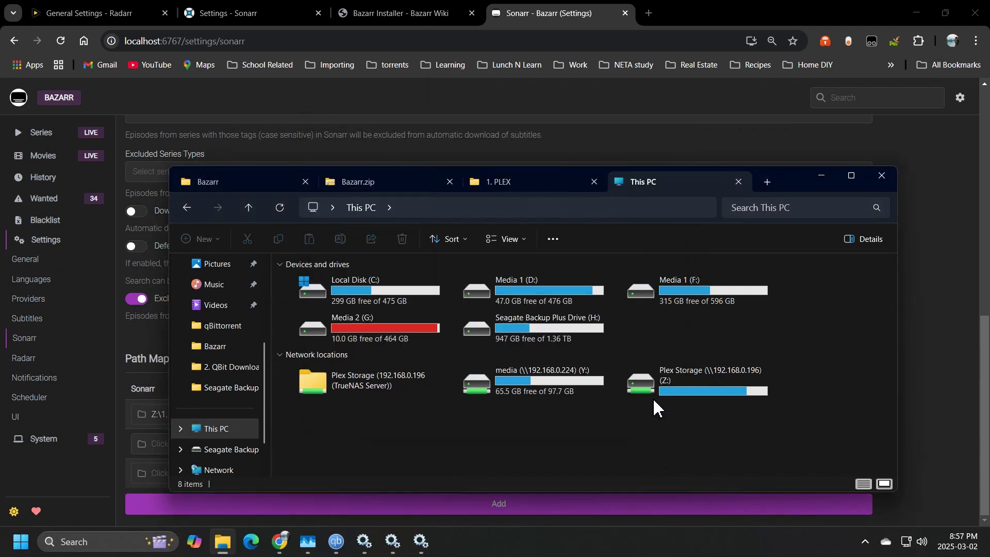
{"action": "mouse_move", "coordinate": [631, 389]}
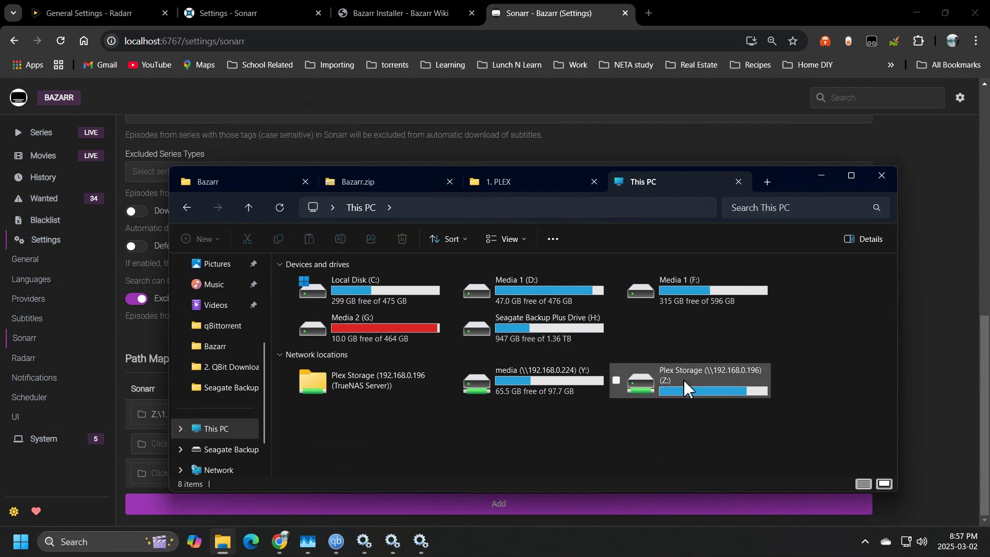
Copy the Sonarr path Z:\1. PLEX\Shows\ and compare it with Explorer's Z:\1. PLEX folder path.
{"action": "left_click", "coordinate": [945, 376]}
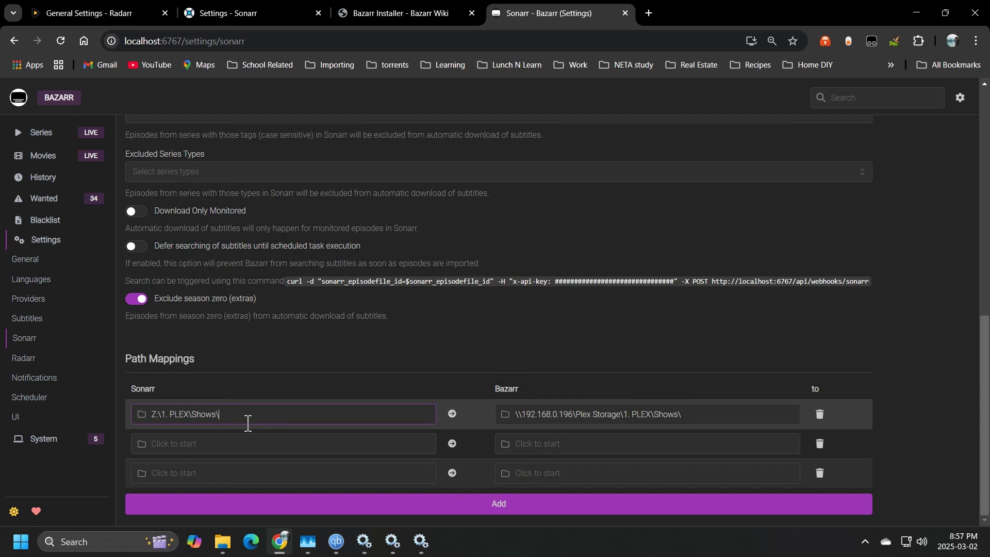
{"action": "left_click_drag", "start_coordinate": [248, 419], "coordinate": [113, 409]}
{"action": "key", "text": "ctrl+c"}
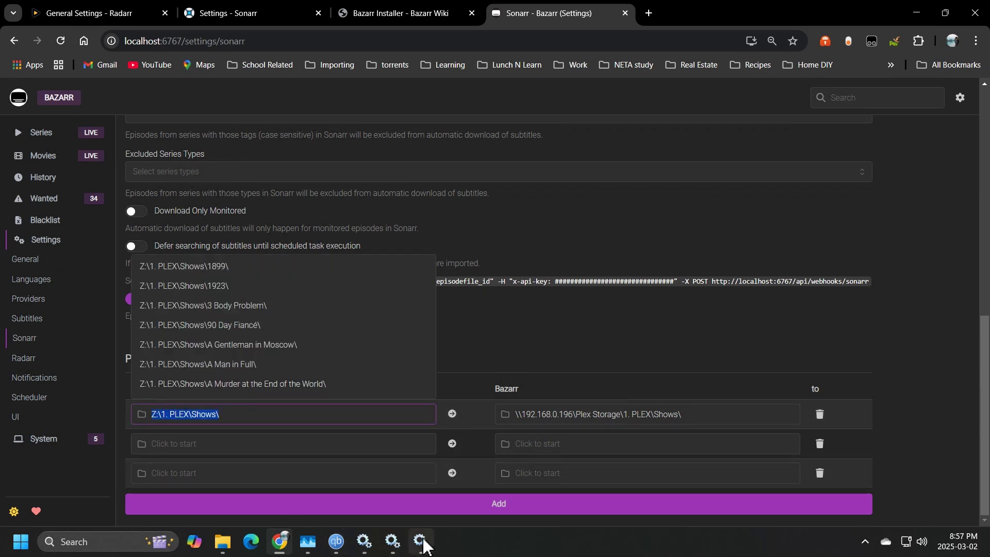
{"action": "left_click", "coordinate": [223, 542]}
{"action": "double_click", "coordinate": [703, 369]}
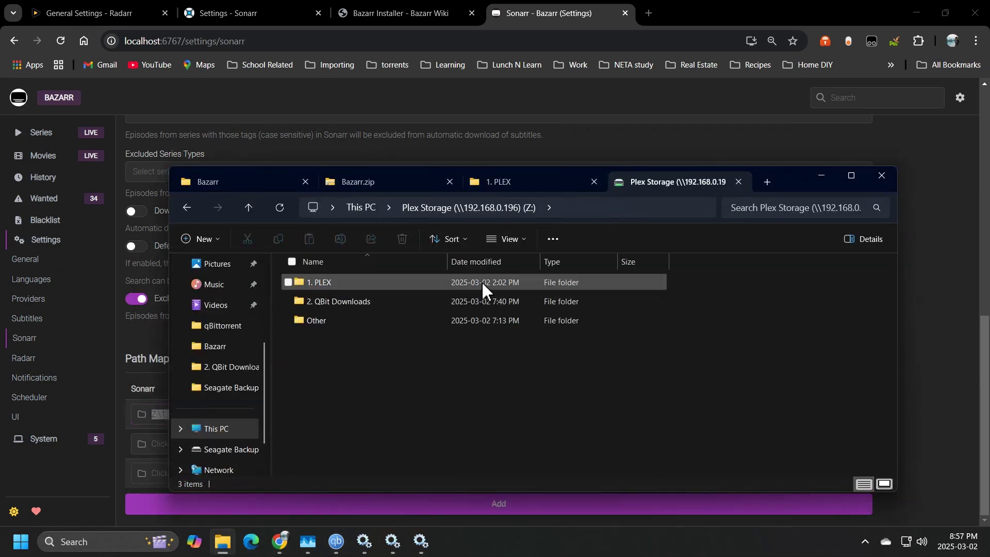
{"action": "double_click", "coordinate": [370, 283]}
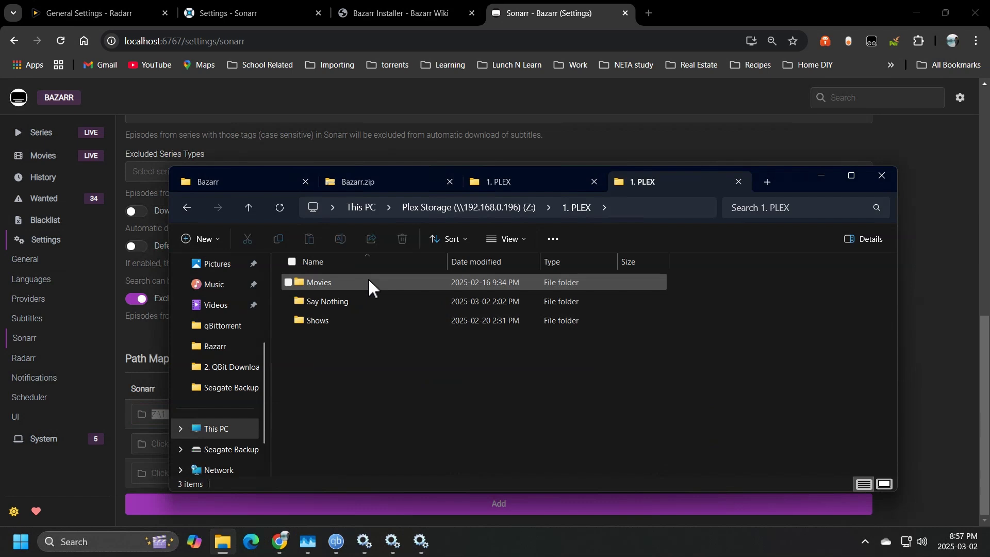
{"action": "left_click", "coordinate": [632, 207]}
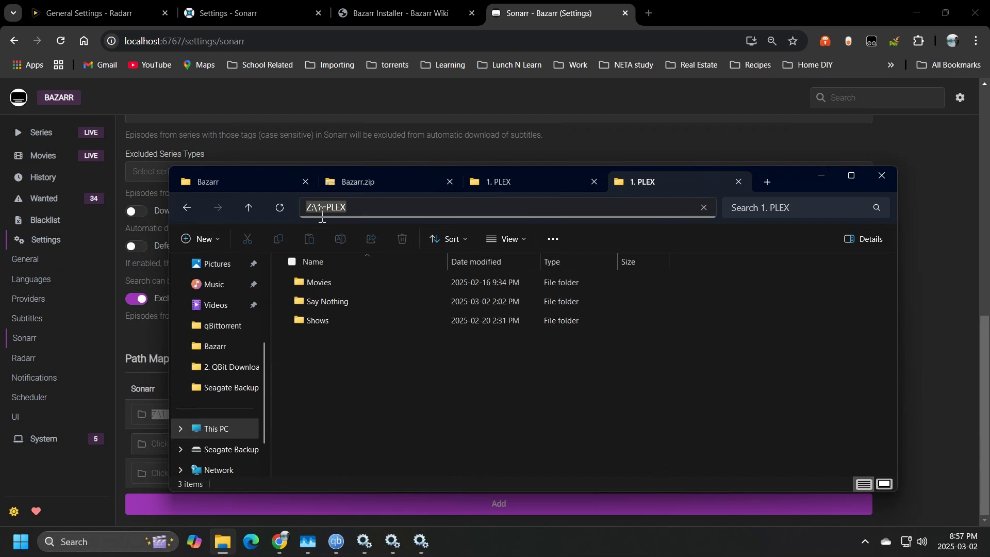
Back in Bazarr's Sonarr settings, check the folder suggestions for the Sonarr path.
{"action": "left_click", "coordinate": [924, 291]}
{"action": "left_click", "coordinate": [256, 411]}
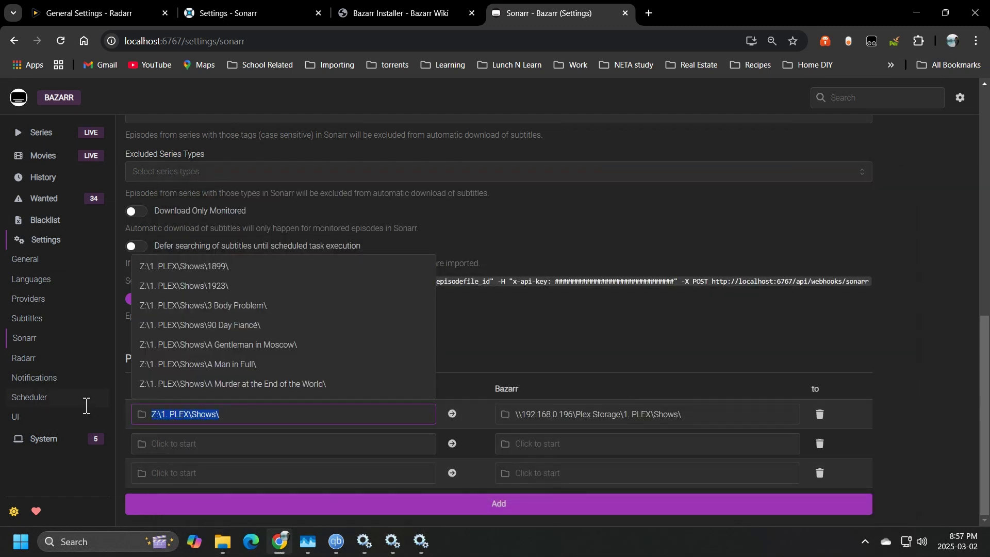
{"action": "left_click", "coordinate": [360, 390]}
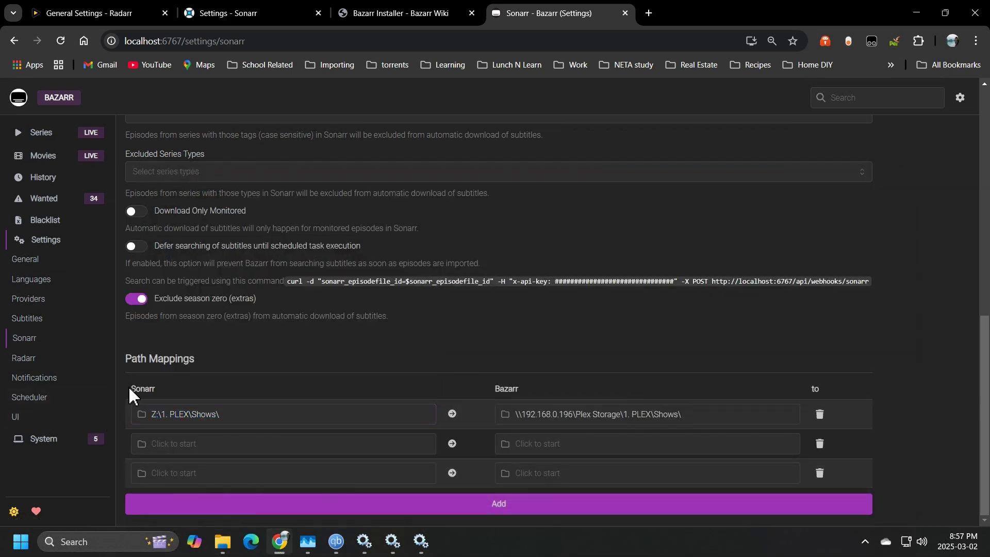
{"action": "left_click_drag", "start_coordinate": [128, 385], "coordinate": [177, 388]}
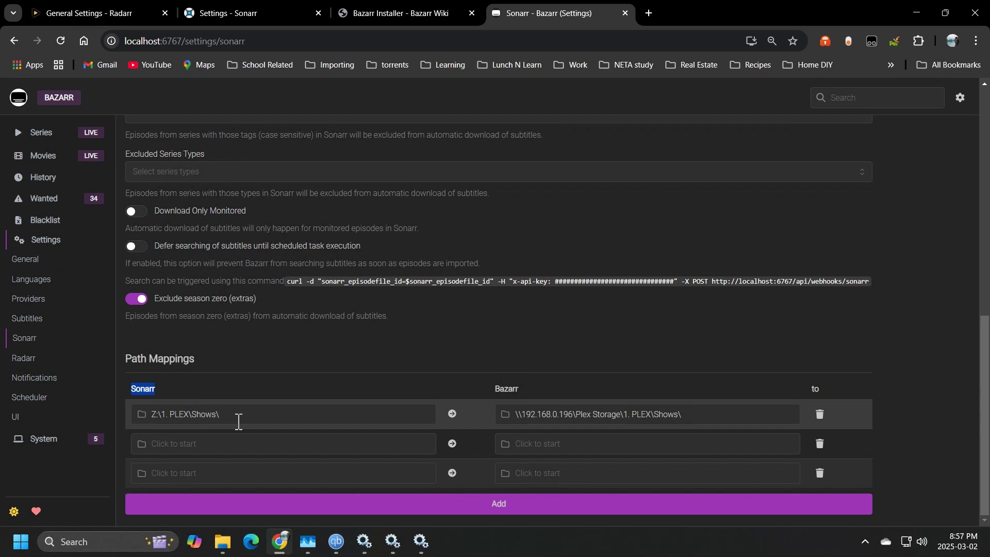
{"action": "left_click", "coordinate": [439, 379]}
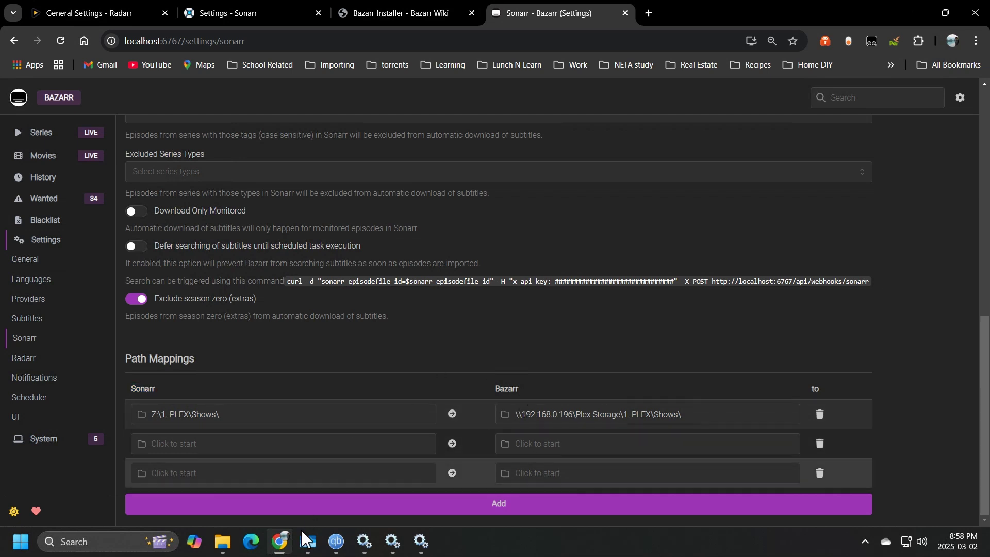
{"action": "mouse_move", "coordinate": [219, 540]}
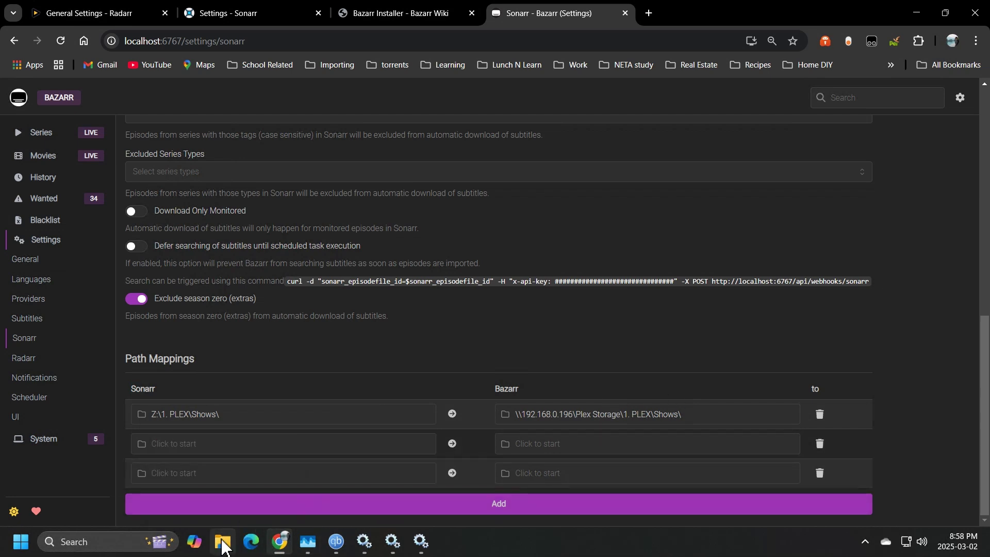
From This PC, start the Add Network Location wizard with a custom network location.
{"action": "left_click", "coordinate": [222, 541]}
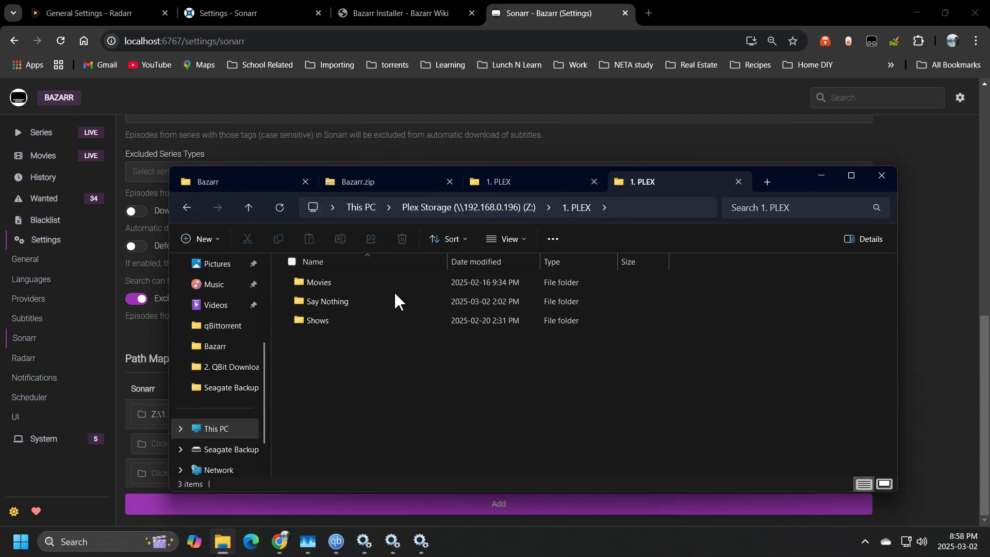
{"action": "left_click", "coordinate": [247, 209]}
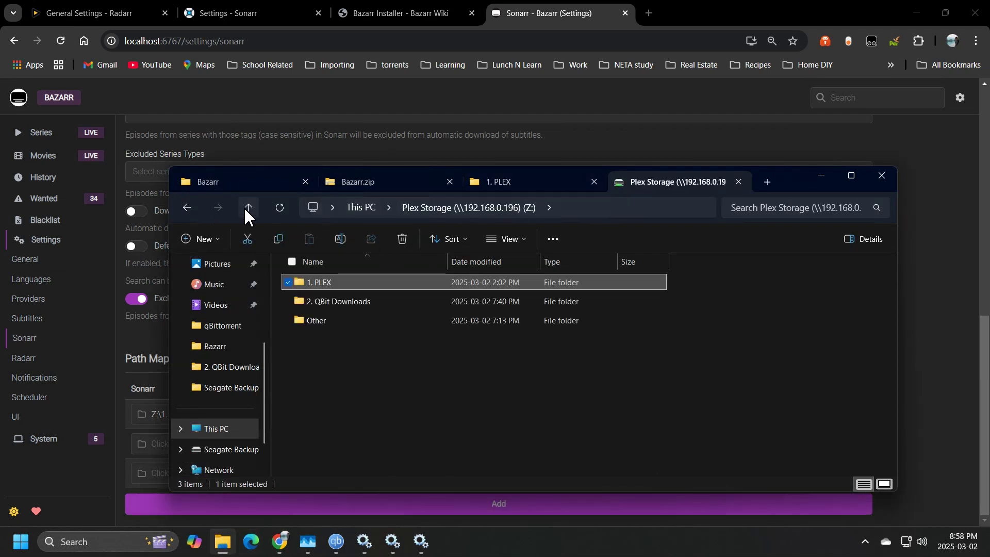
{"action": "left_click", "coordinate": [247, 209]}
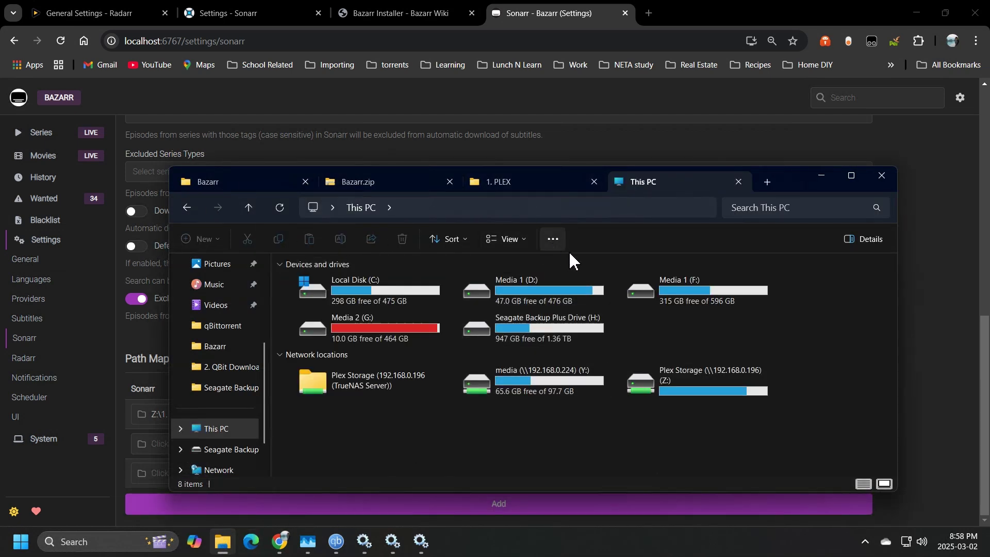
{"action": "left_click", "coordinate": [553, 238]}
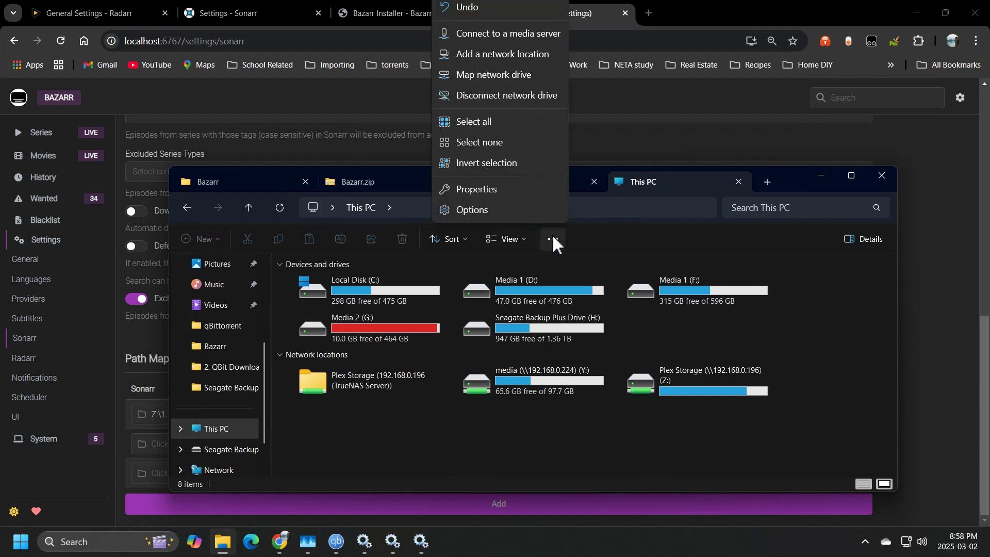
{"action": "left_click", "coordinate": [503, 54]}
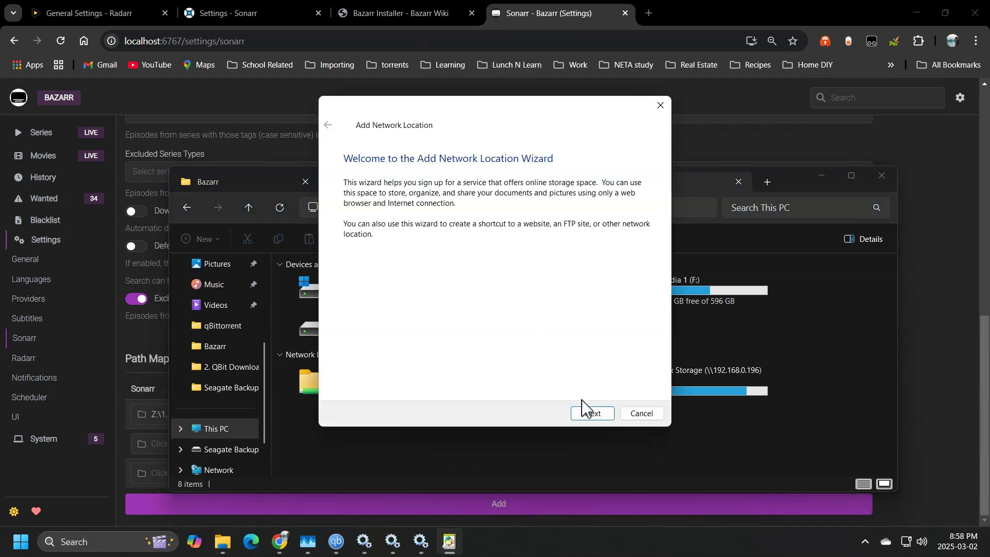
{"action": "left_click", "coordinate": [599, 414]}
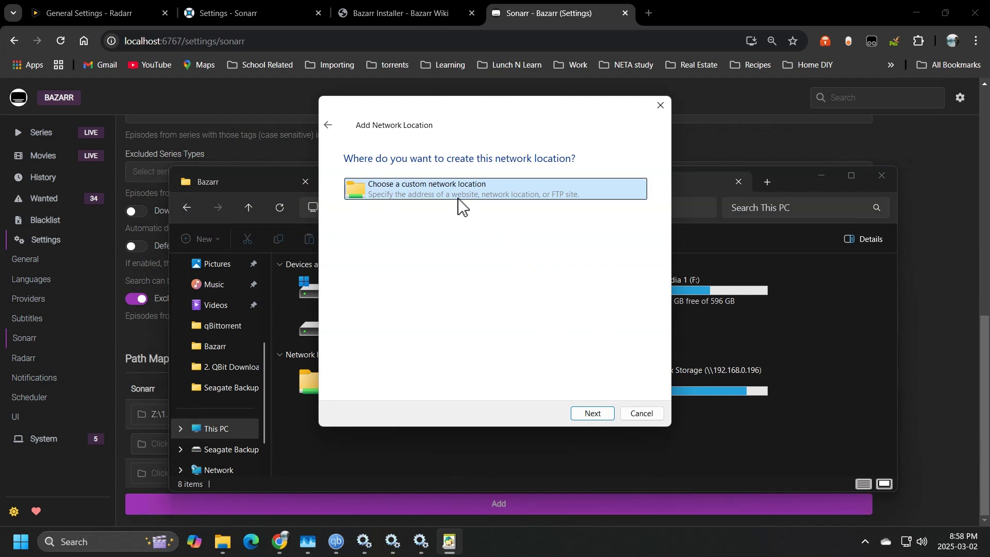
{"action": "left_click", "coordinate": [598, 415]}
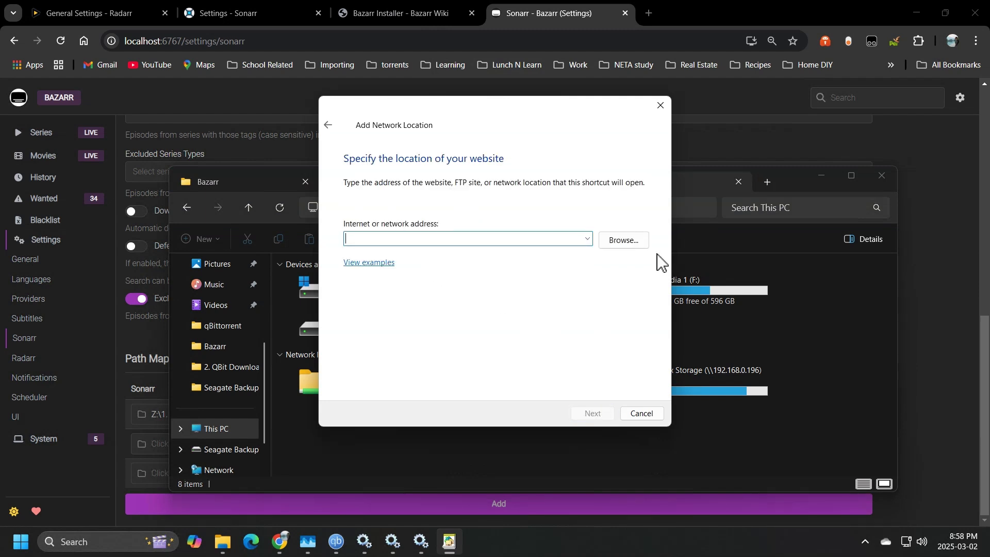
Enter the address \\192.168.0.196\Plex Storage, dismiss the invalid folder error, and edit it.
{"action": "type", "text": "\\\\"}
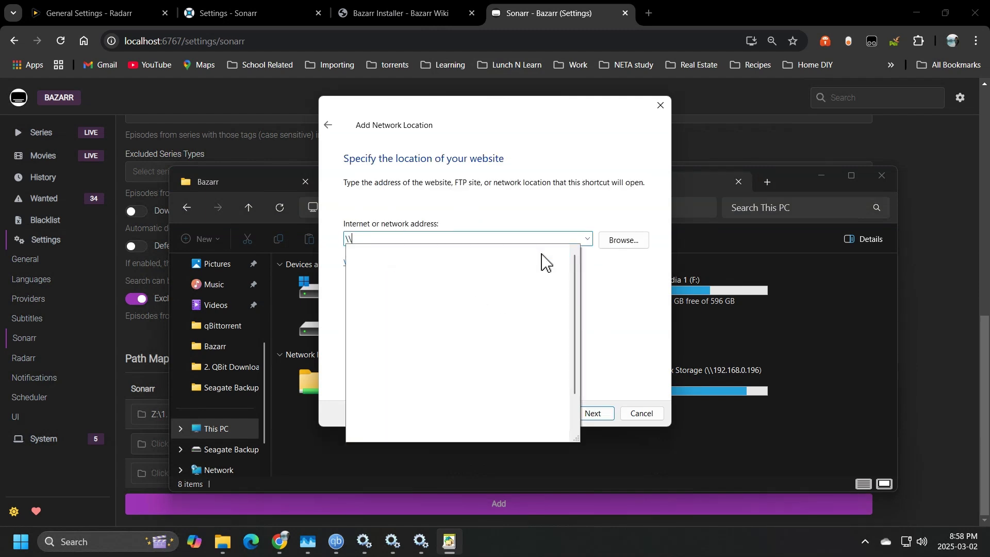
{"action": "type", "text": "192.168.0.196"}
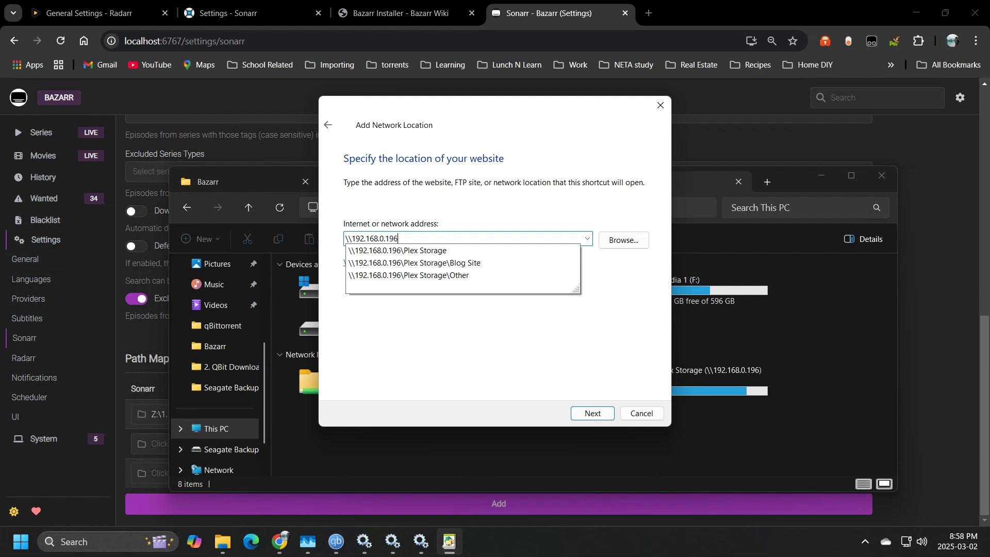
{"action": "type", "text": "\\"}
{"action": "left_click", "coordinate": [454, 254]}
{"action": "left_click", "coordinate": [454, 240]}
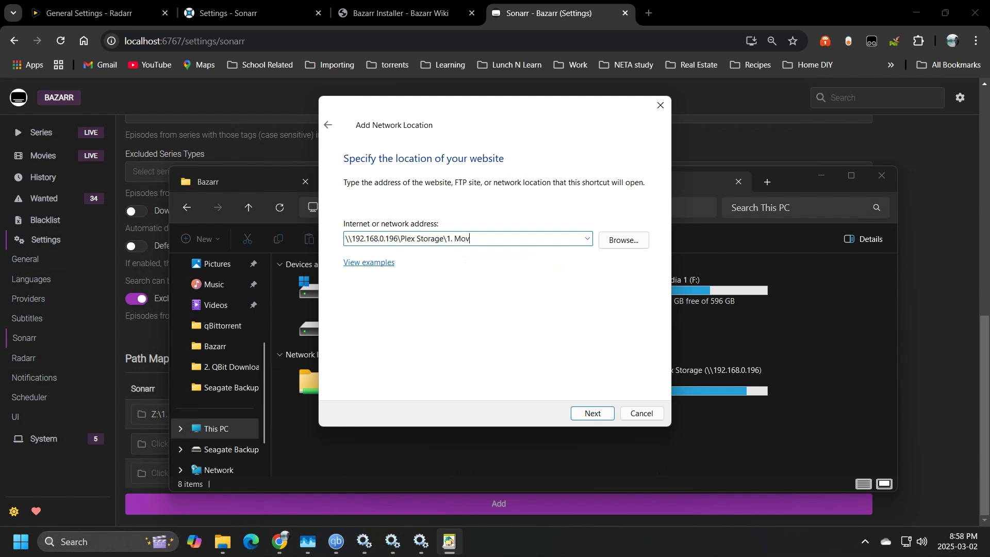
{"action": "left_click", "coordinate": [592, 414]}
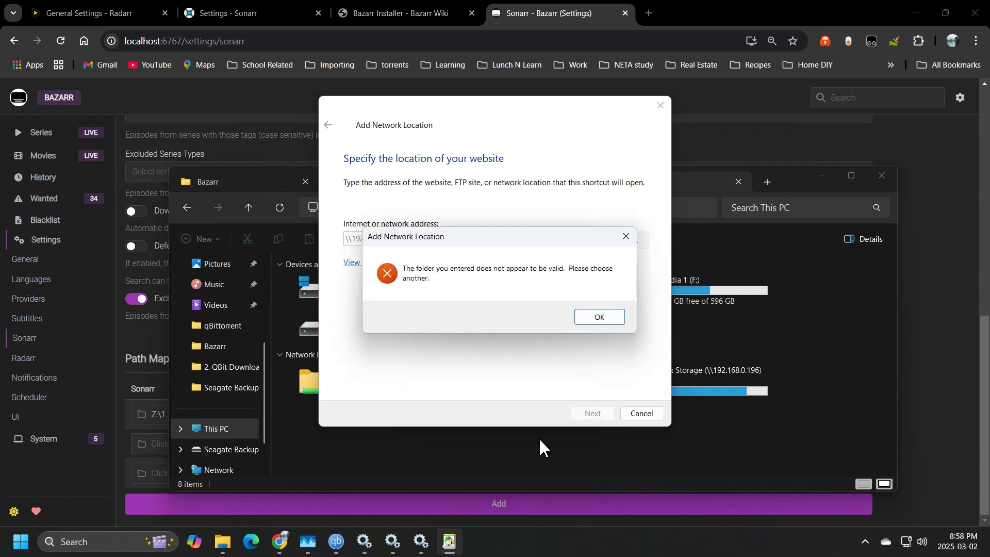
{"action": "left_click", "coordinate": [593, 318]}
{"action": "left_click", "coordinate": [455, 240]}
{"action": "key", "text": "BackSpace"}
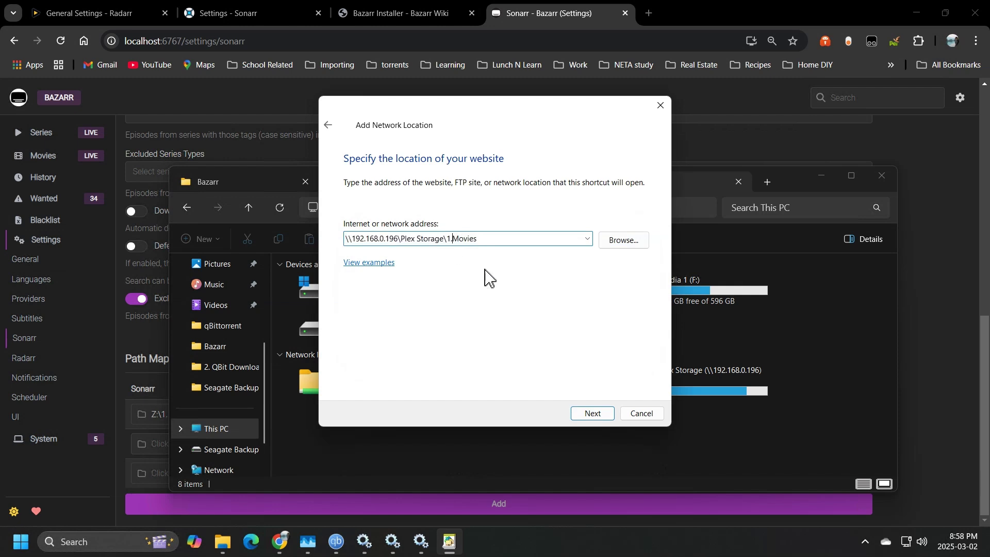
Check the 1. PLEX folder on Plex Storage (Z:) in Explorer alongside the wizard.
{"action": "left_click", "coordinate": [750, 413]}
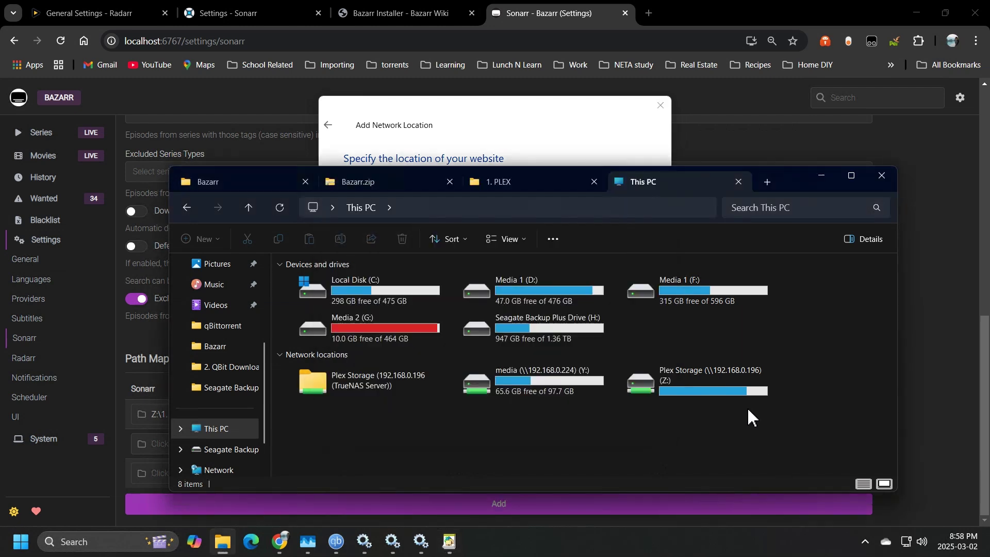
{"action": "double_click", "coordinate": [723, 373]}
{"action": "left_click", "coordinate": [348, 284]}
{"action": "double_click", "coordinate": [349, 282]}
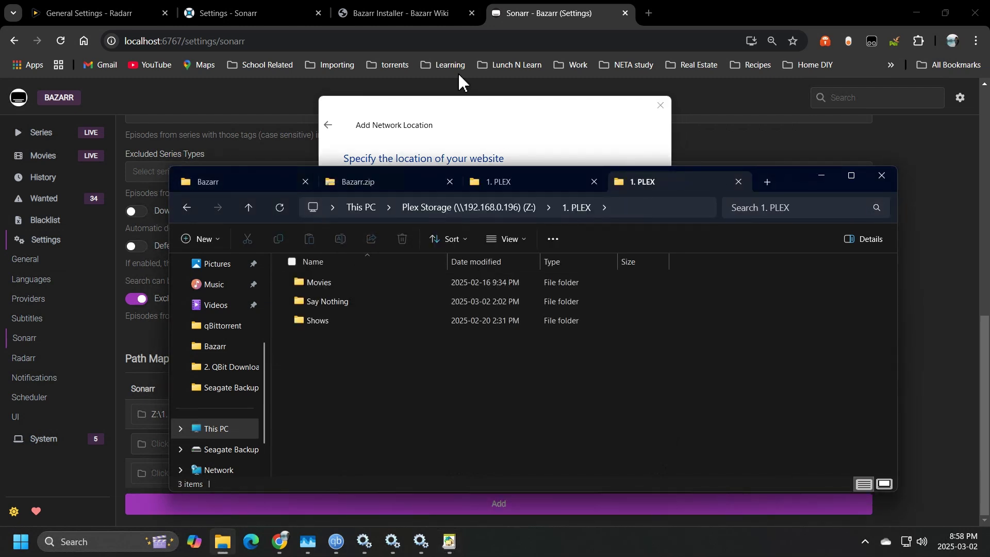
{"action": "left_click", "coordinate": [471, 195]}
{"action": "left_click", "coordinate": [454, 242]}
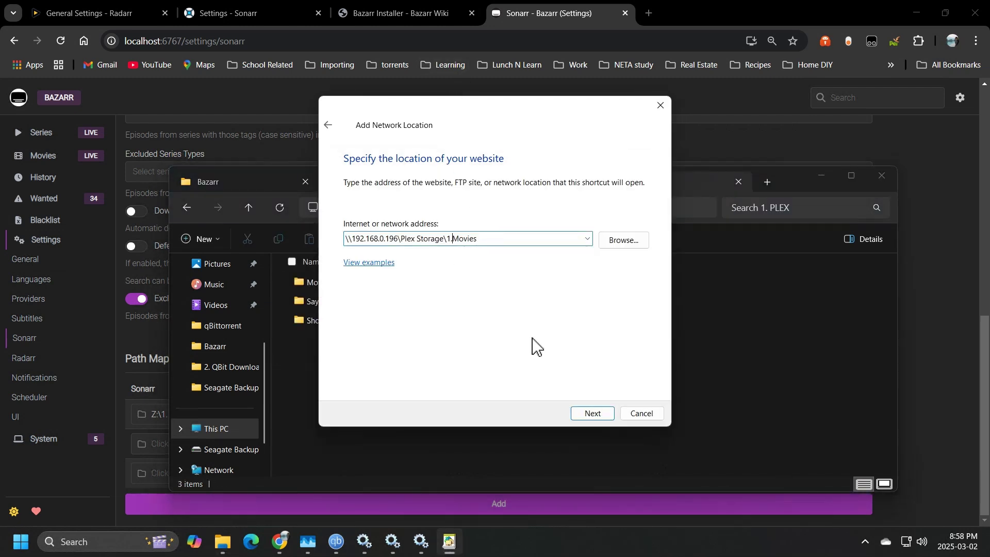
{"action": "left_click_drag", "start_coordinate": [398, 126], "coordinate": [634, 154]}
Correct the address to end in \1. Plex, name the location 1. PLEX, and finish.
{"action": "left_click", "coordinate": [729, 275]}
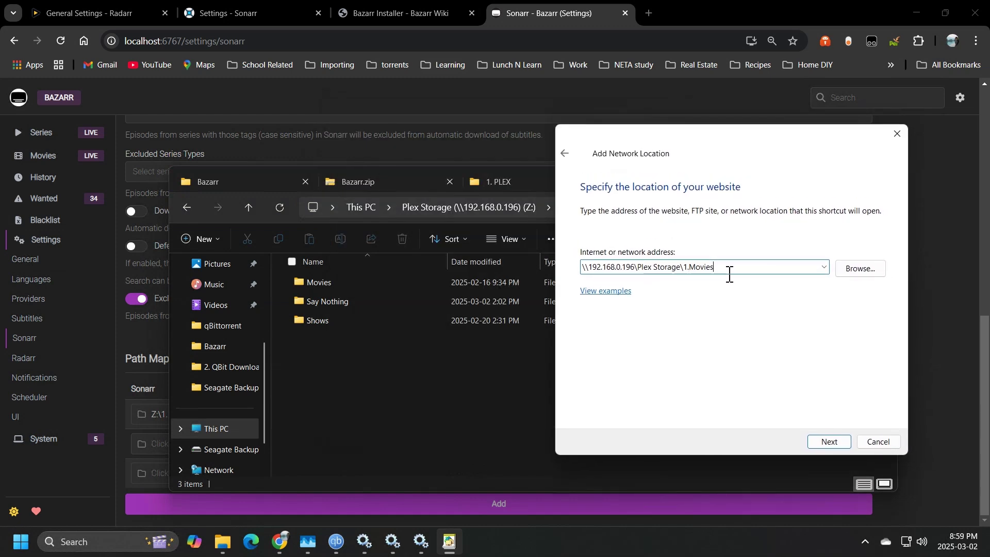
{"action": "key", "text": "BackSpace"}
{"action": "key", "text": "BackSpace"}
{"action": "key", "text": "BackSpace"}
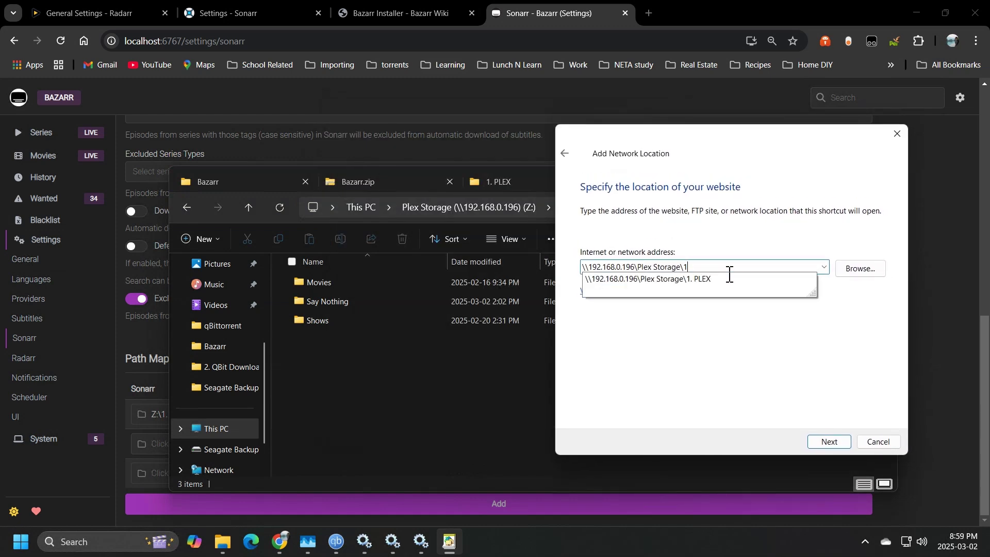
{"action": "type", "text": ". Plex"}
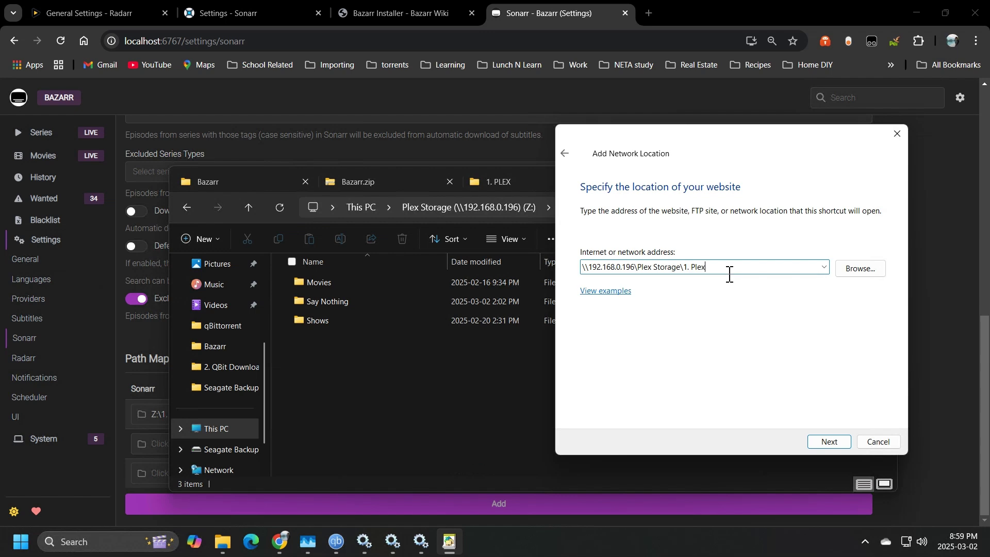
{"action": "left_click", "coordinate": [829, 442]}
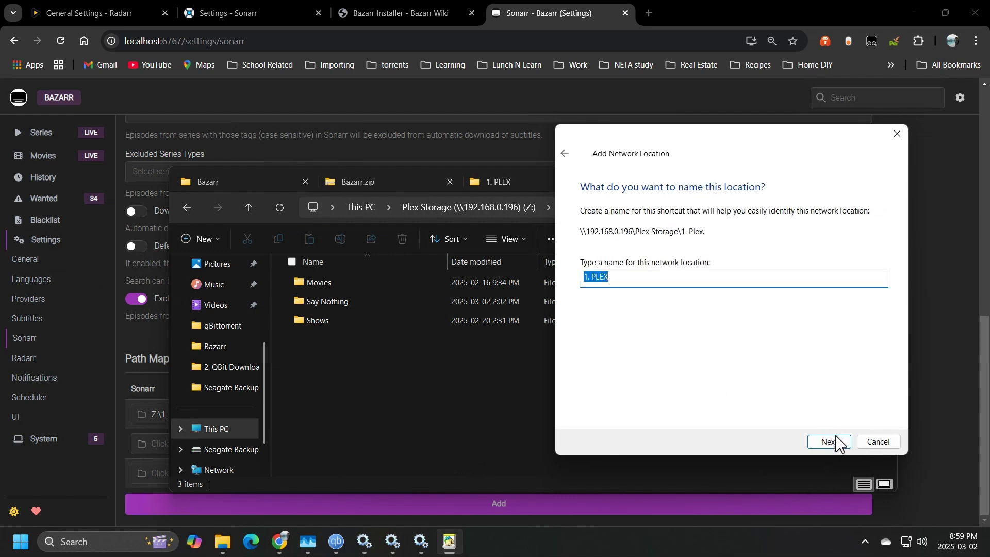
{"action": "left_click", "coordinate": [836, 443]}
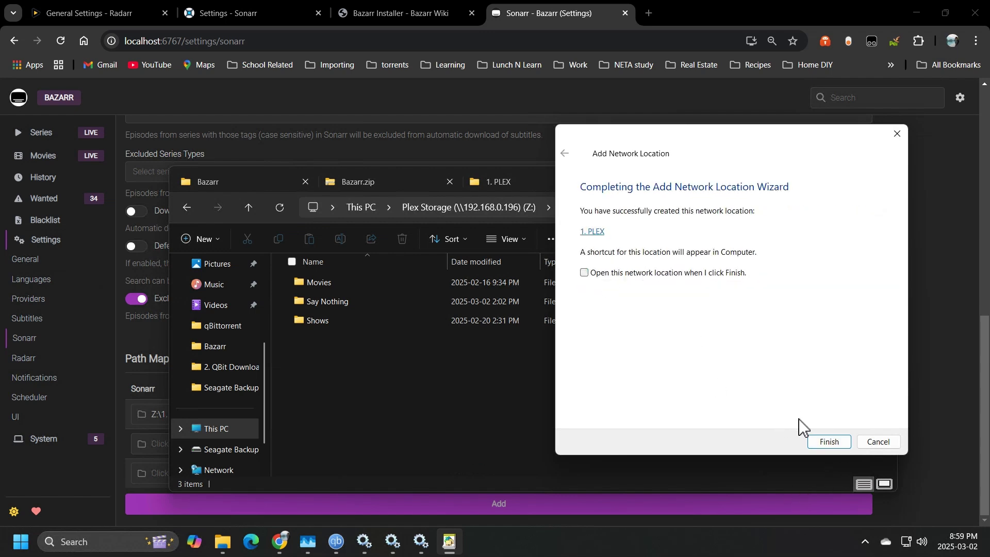
{"action": "left_click", "coordinate": [828, 442]}
Go up from the Plex Storage (Z:) drive to This PC and select the 1. PLEX network location.
{"action": "left_click", "coordinate": [467, 208]}
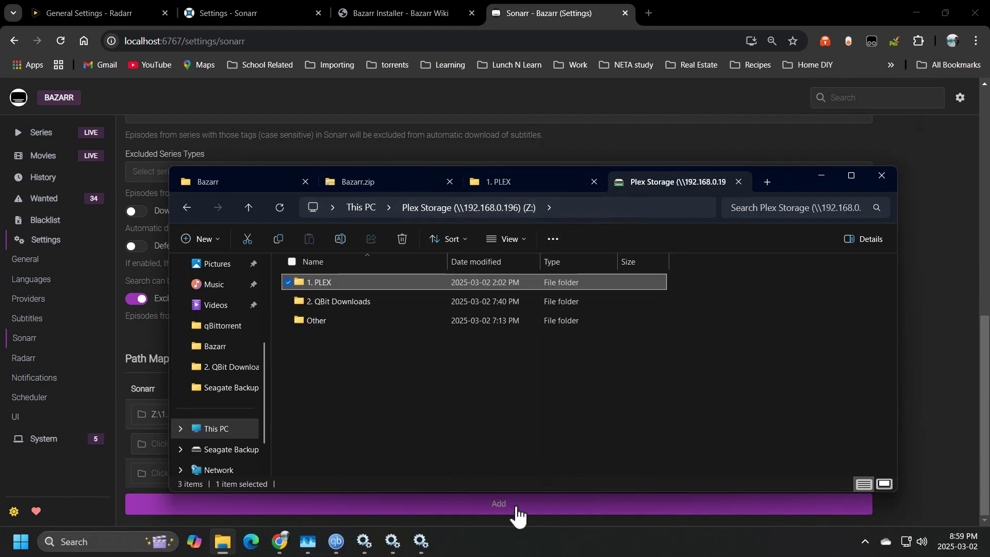
{"action": "left_click", "coordinate": [360, 207]}
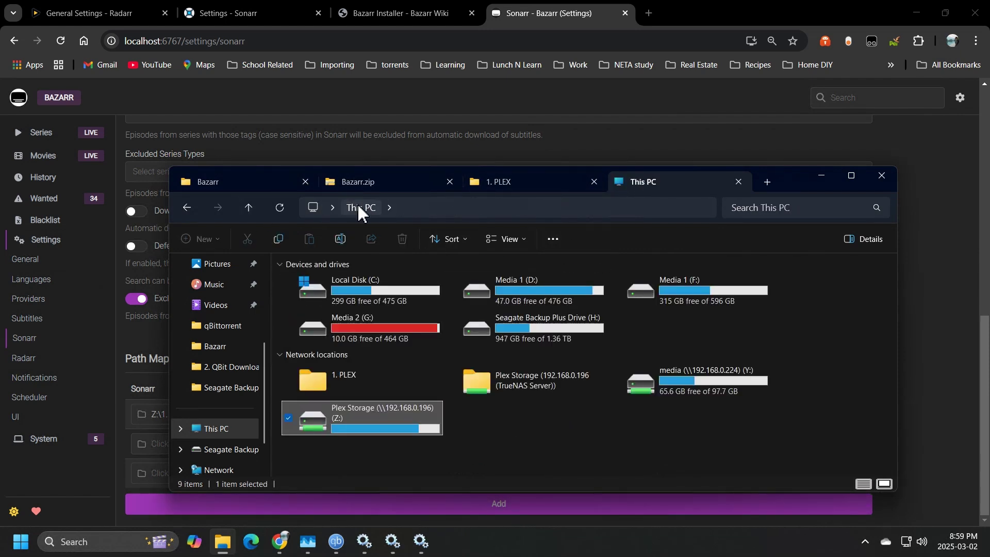
{"action": "left_click", "coordinate": [324, 380]}
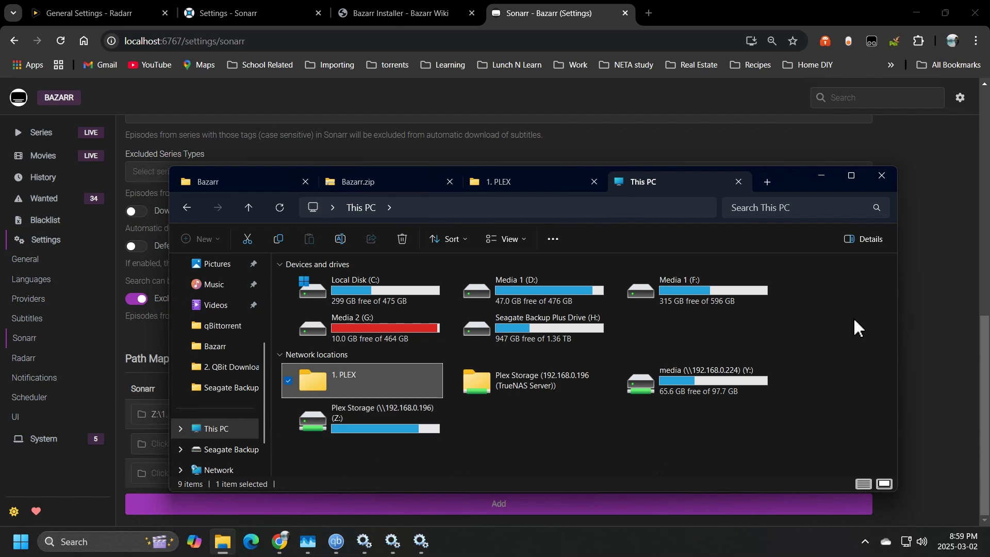
Move the File Explorer window up to reveal Bazarr's path mappings.
{"action": "left_click_drag", "start_coordinate": [786, 184], "coordinate": [796, 134]}
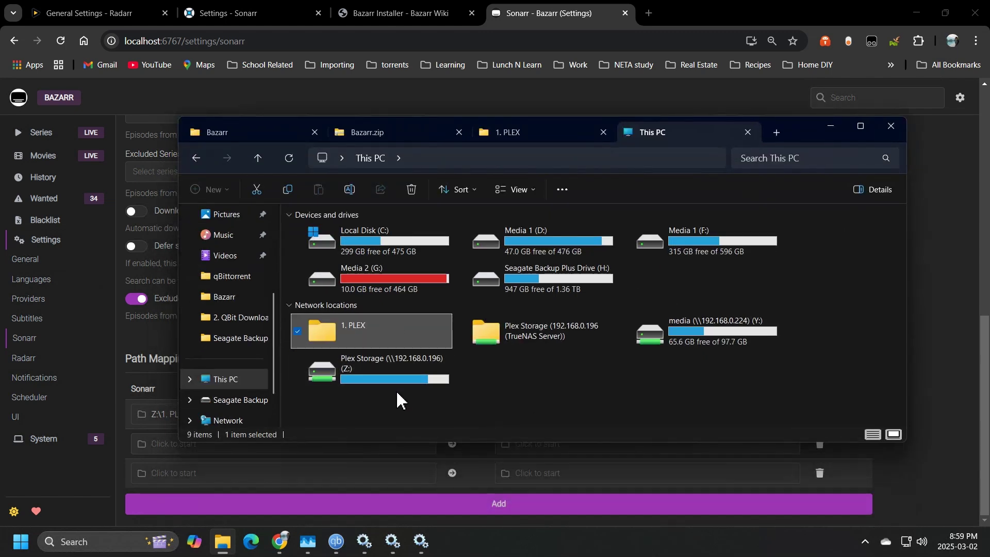
{"action": "left_click_drag", "start_coordinate": [792, 120], "coordinate": [781, 40]}
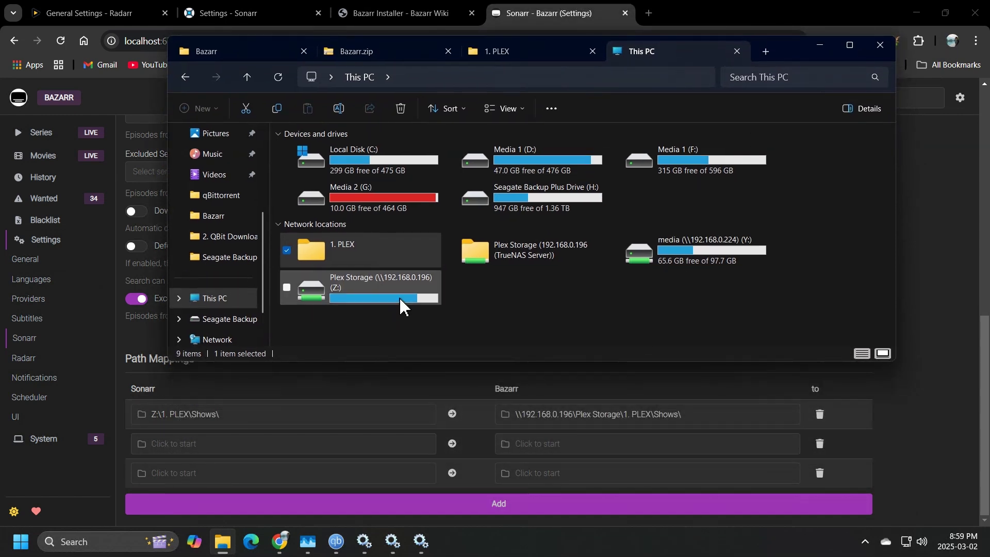
{"action": "mouse_move", "coordinate": [395, 300]}
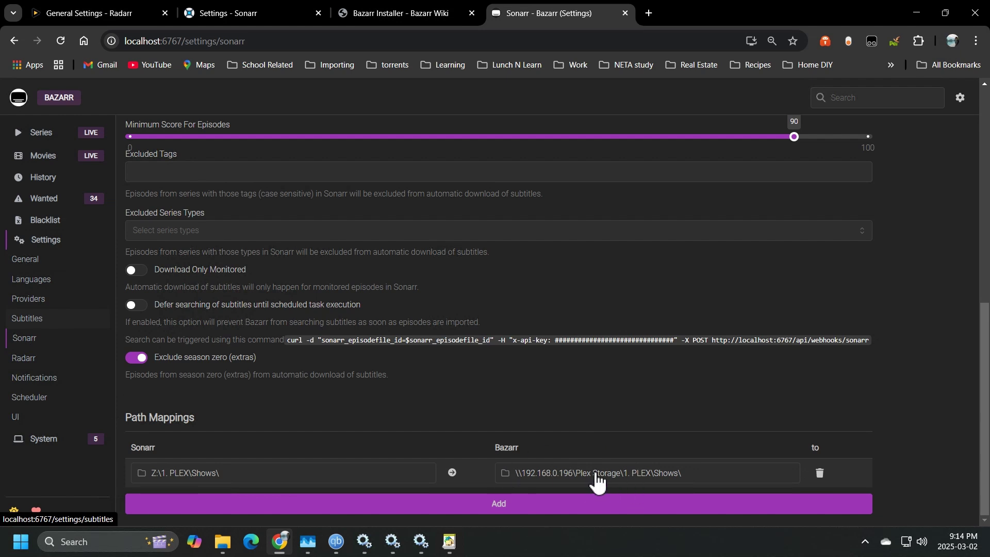
Add a new path mapping row and copy Z:\1. PLEX\Shows\ into its Sonarr field.
{"action": "left_click", "coordinate": [486, 509]}
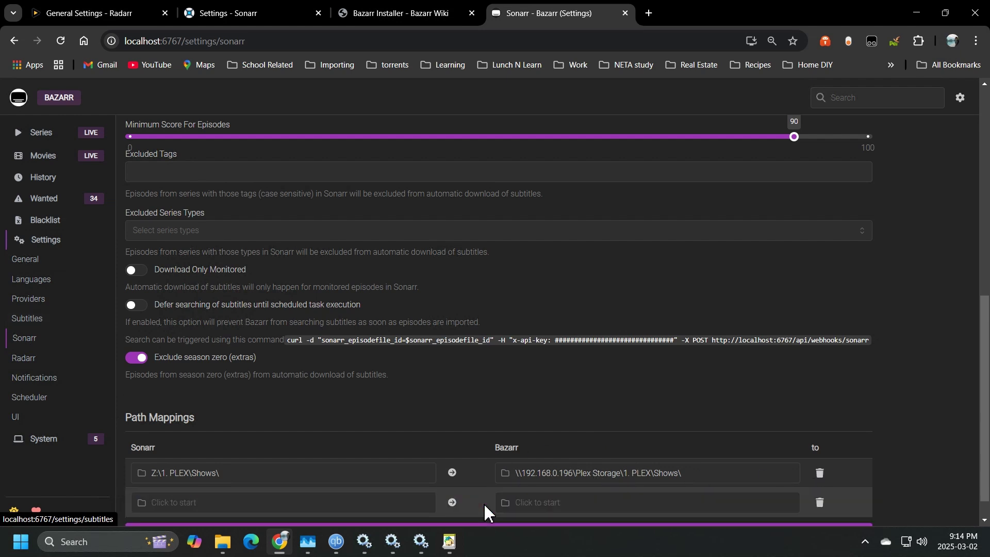
{"action": "scroll", "coordinate": [249, 506], "scroll_direction": "down", "scroll_amount": 1}
{"action": "left_click", "coordinate": [545, 477]}
{"action": "left_click", "coordinate": [224, 473]}
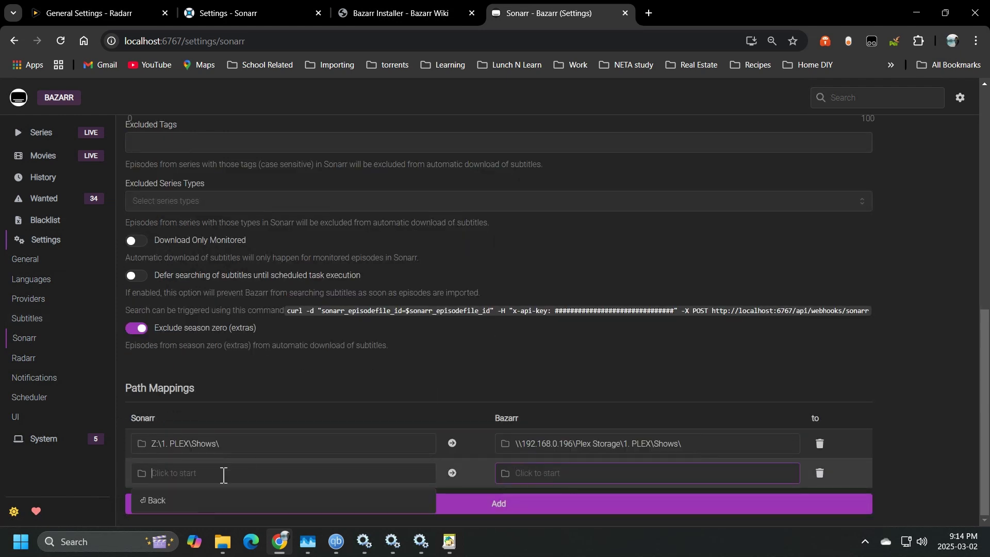
{"action": "left_click", "coordinate": [455, 373]}
{"action": "left_click_drag", "start_coordinate": [244, 446], "coordinate": [92, 433]}
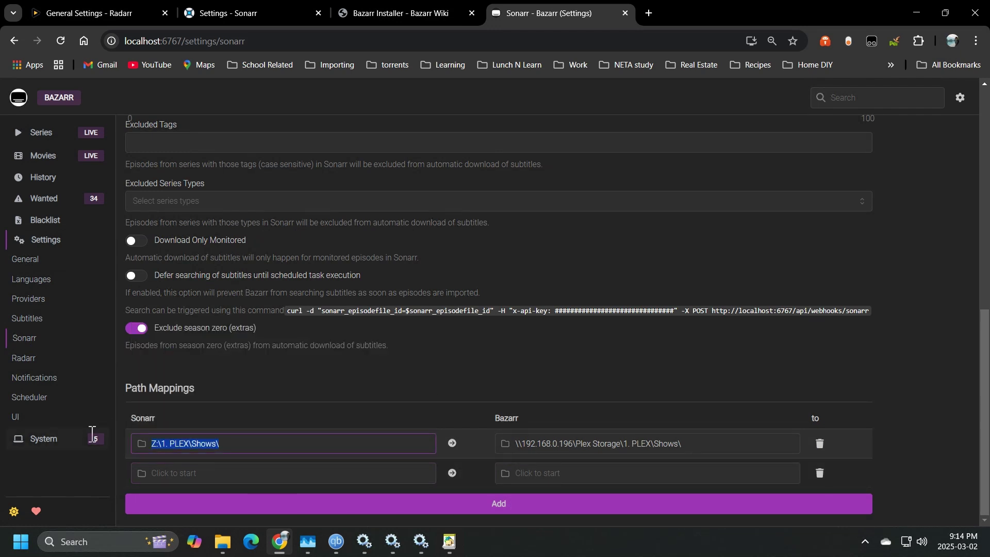
{"action": "key", "text": "ctrl+c"}
{"action": "left_click", "coordinate": [194, 473]}
{"action": "key", "text": "ctrl+v"}
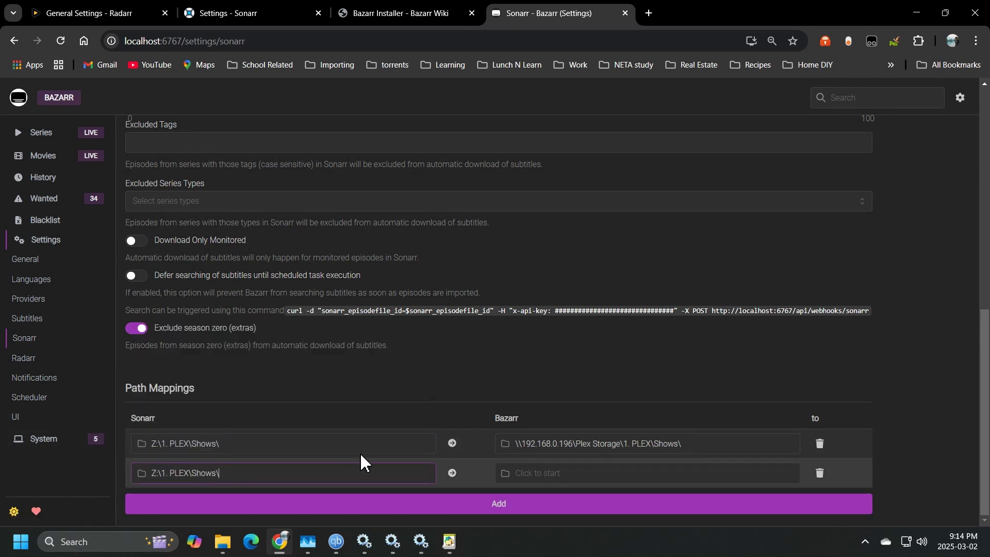
Set the row's Bazarr path to \\192.168.0.196\Plex Storage\1. PLEX\Shows\ using folder suggestions.
{"action": "left_click", "coordinate": [527, 482]}
{"action": "type", "text": "19"}
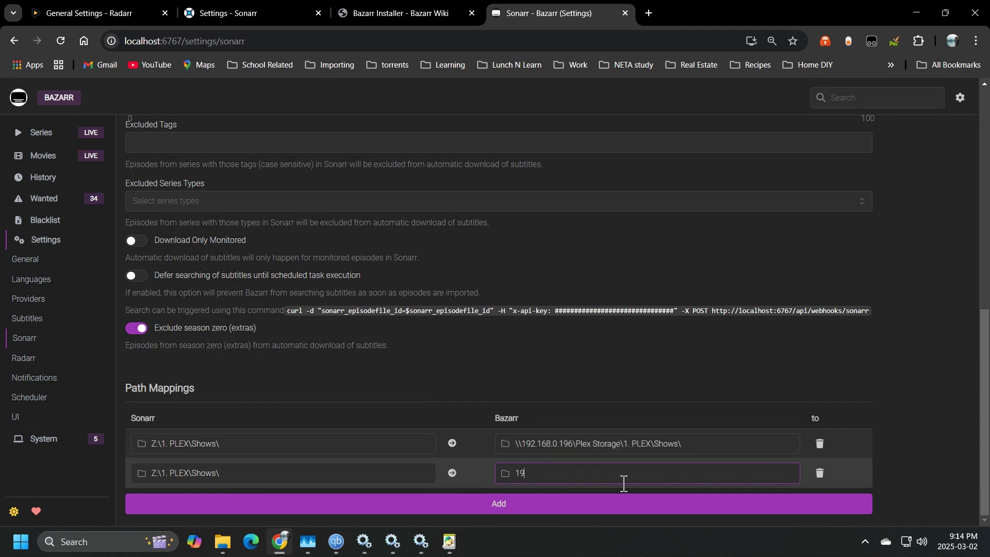
{"action": "key", "text": "BackSpace"}
{"action": "type", "text": "\\"}
{"action": "type", "text": "\\192.168.0.196\\Plex Storage\\"}
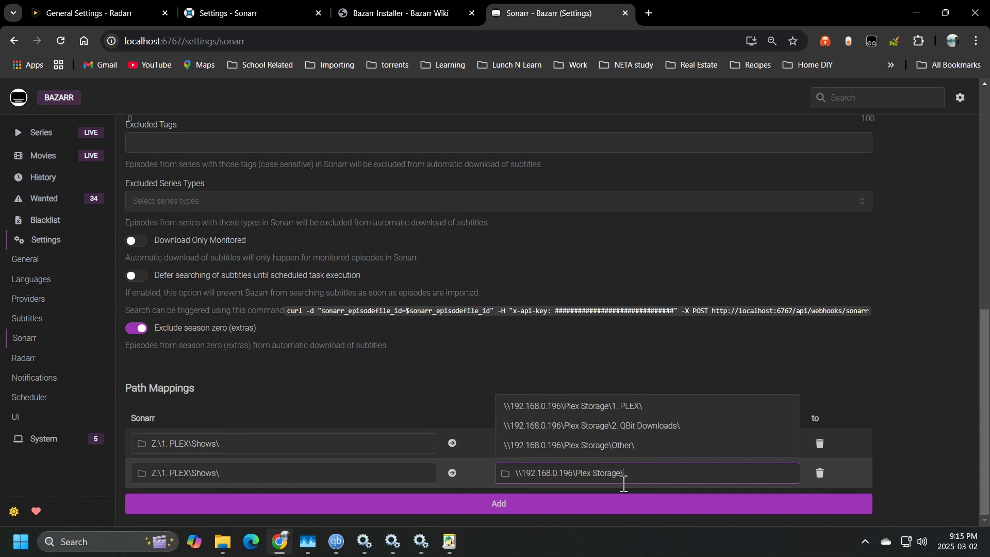
{"action": "left_click", "coordinate": [636, 409]}
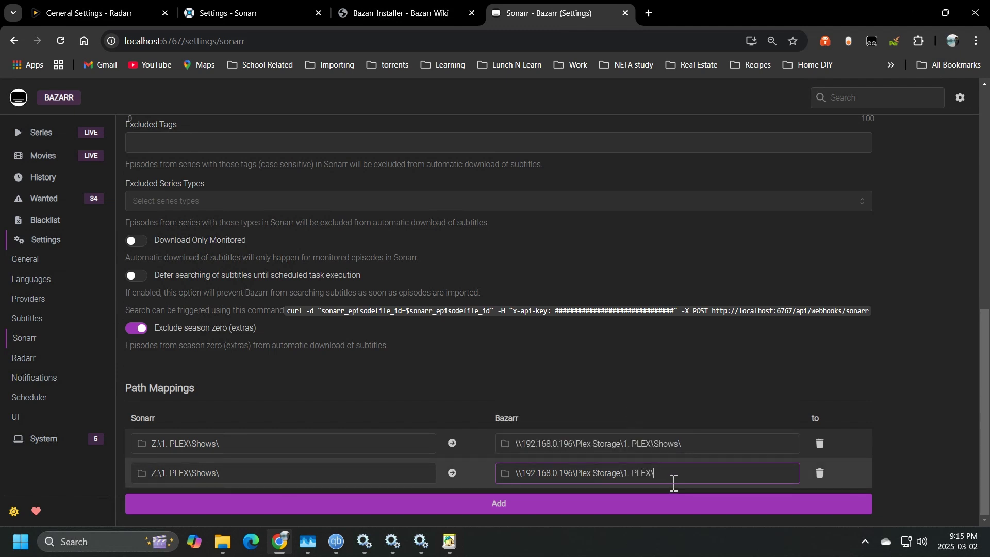
{"action": "type", "text": "Sh"}
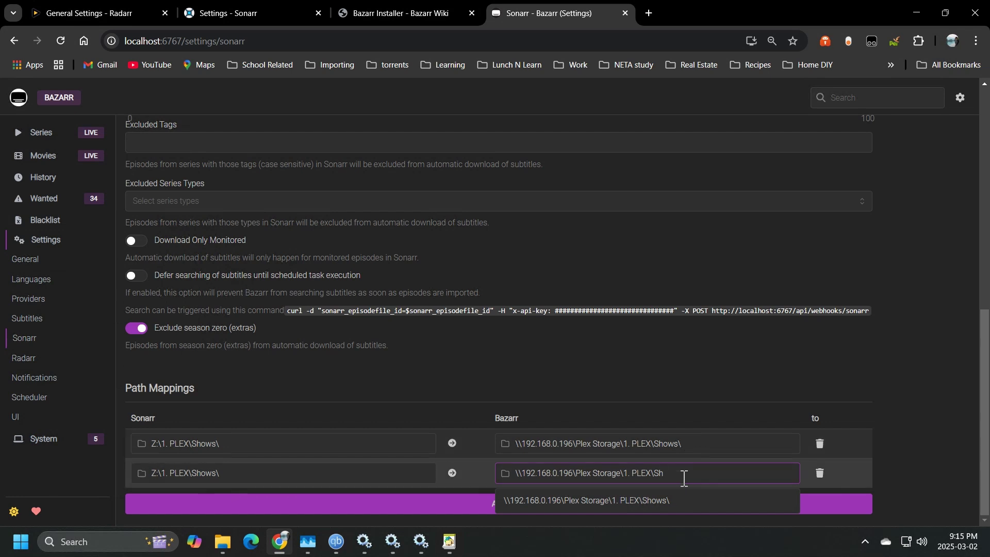
{"action": "left_click", "coordinate": [583, 501]}
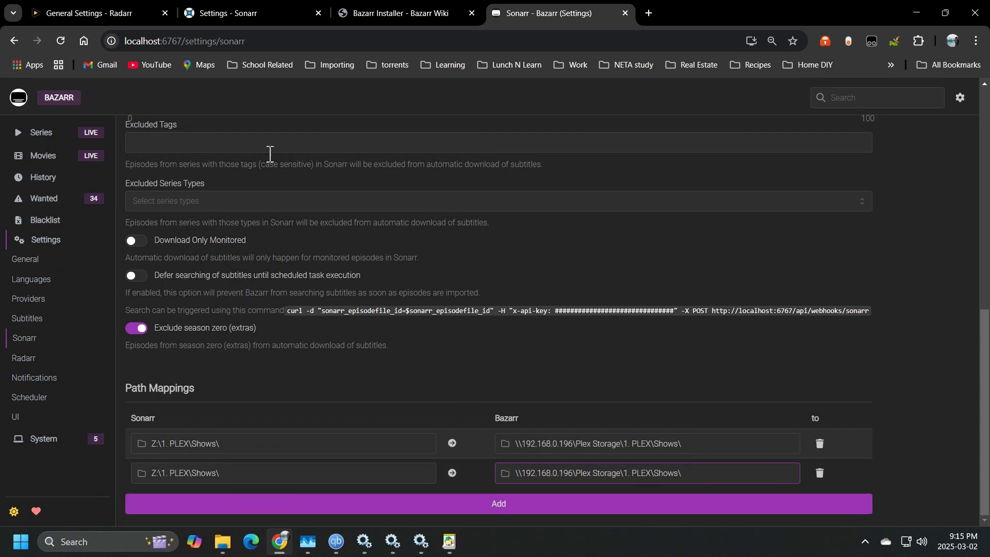
{"action": "scroll", "coordinate": [212, 156], "scroll_direction": "up", "scroll_amount": 15}
{"action": "scroll", "coordinate": [365, 391], "scroll_direction": "down", "scroll_amount": 9}
{"action": "scroll", "coordinate": [336, 329], "scroll_direction": "up", "scroll_amount": 15}
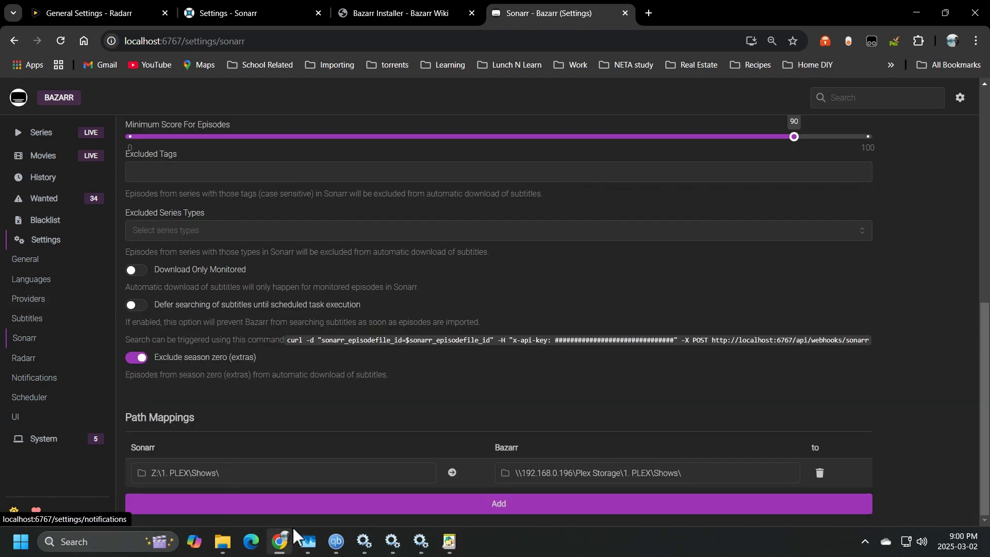
Open File Explorer at This PC and inspect the Plex Storage drive and network locations.
{"action": "left_click", "coordinate": [220, 550]}
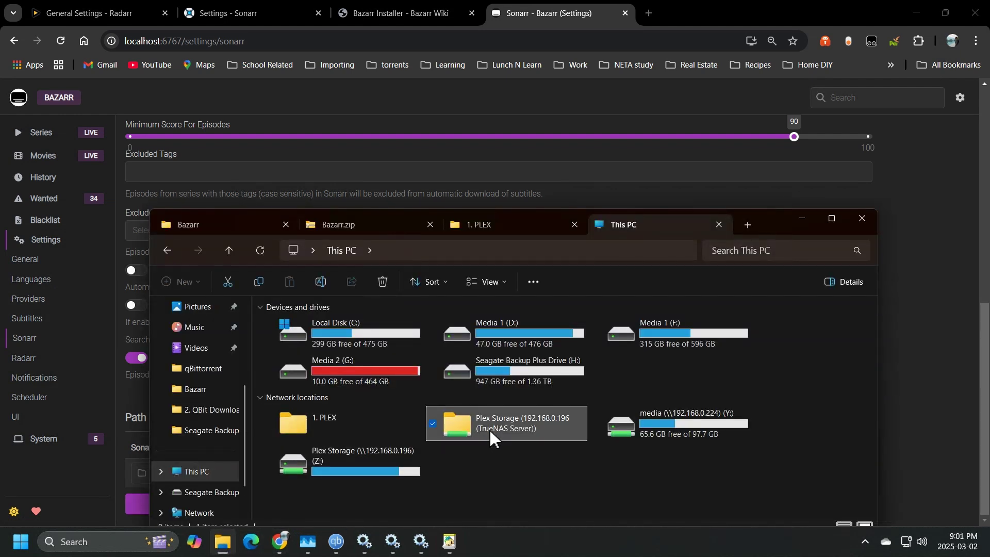
{"action": "left_click", "coordinate": [405, 464]}
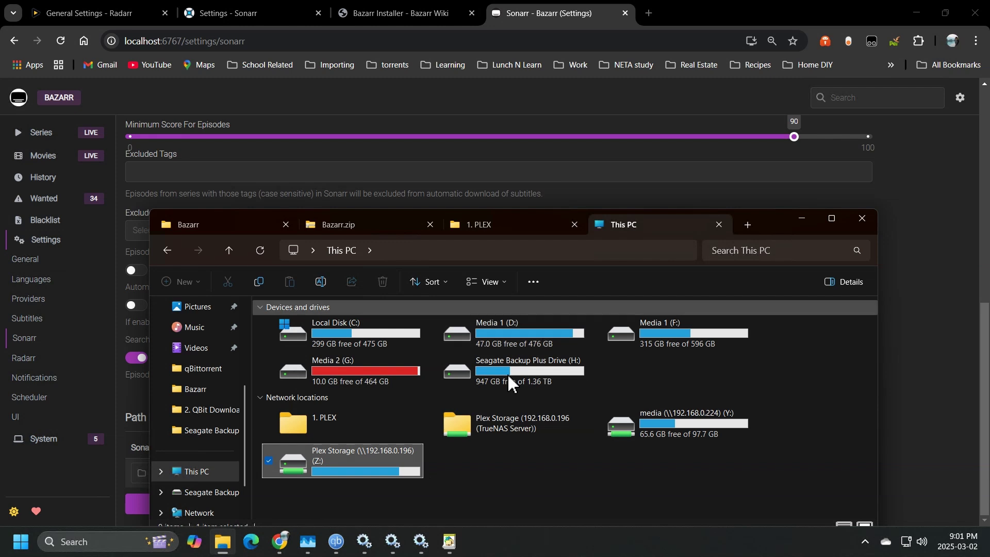
{"action": "left_click", "coordinate": [510, 423]}
{"action": "left_click", "coordinate": [534, 282]}
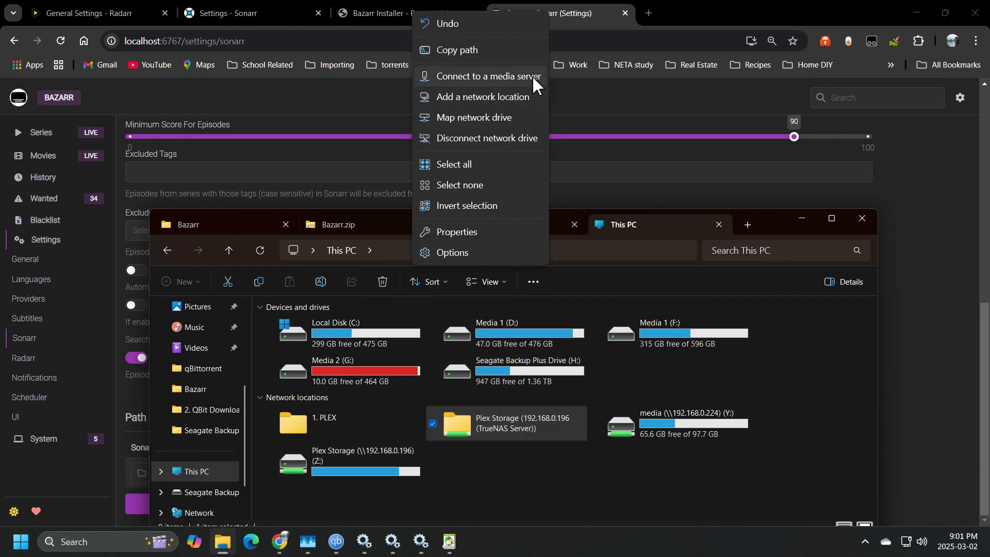
{"action": "left_click", "coordinate": [524, 490]}
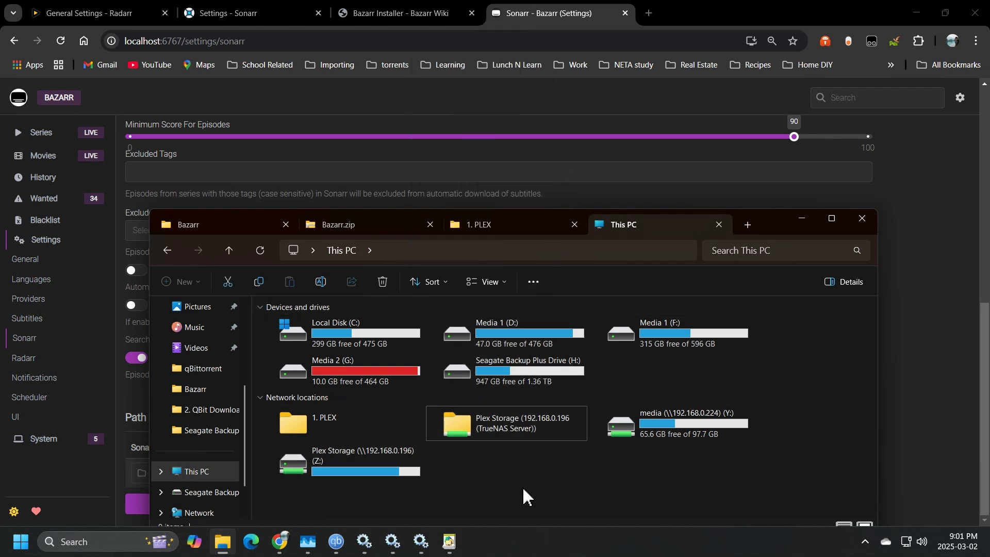
Delete the 1. PLEX network location and bring Bazarr's settings back to the front.
{"action": "left_click", "coordinate": [329, 425]}
{"action": "key", "text": "Delete"}
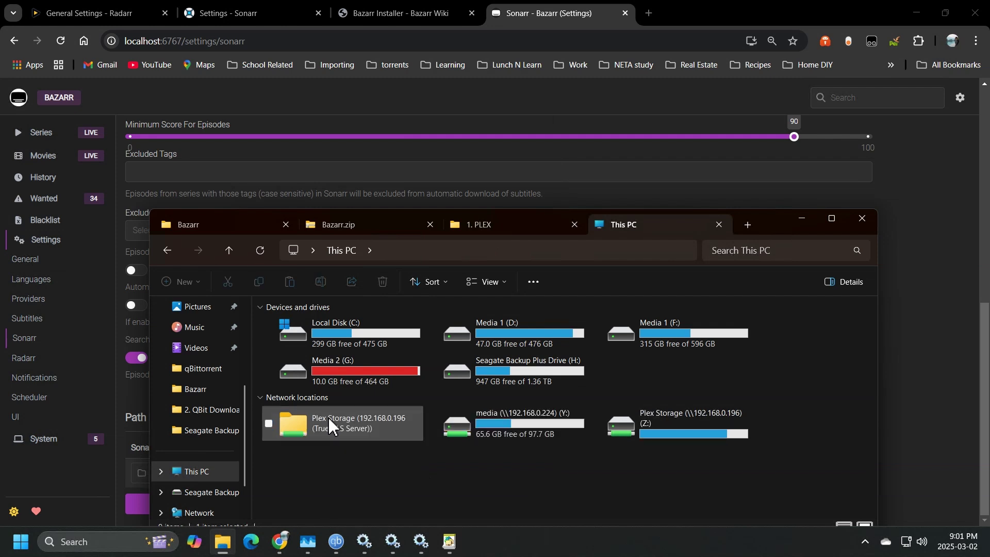
{"action": "left_click", "coordinate": [959, 330]}
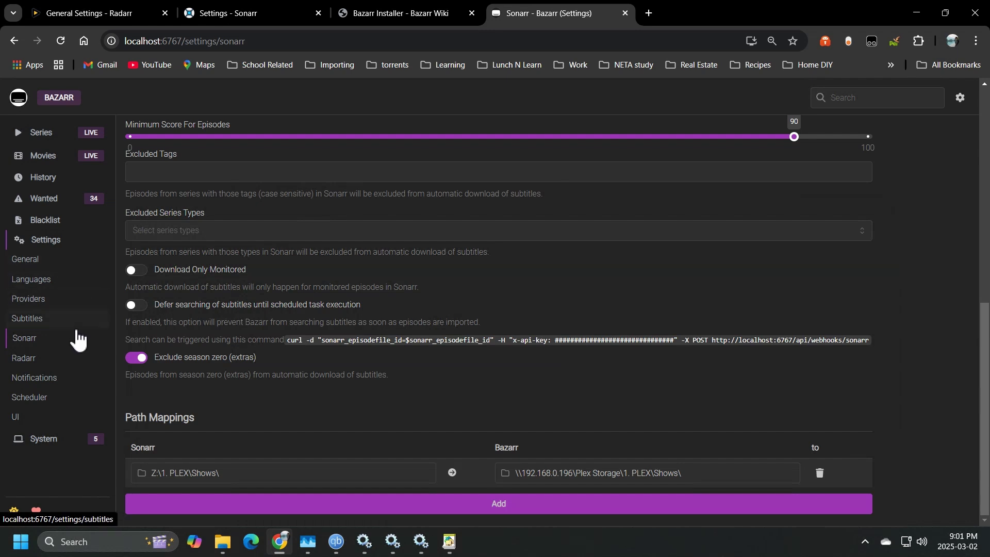
Go to Providers settings, confirming leaving, and browse the add-provider dialog's list.
{"action": "left_click", "coordinate": [71, 306]}
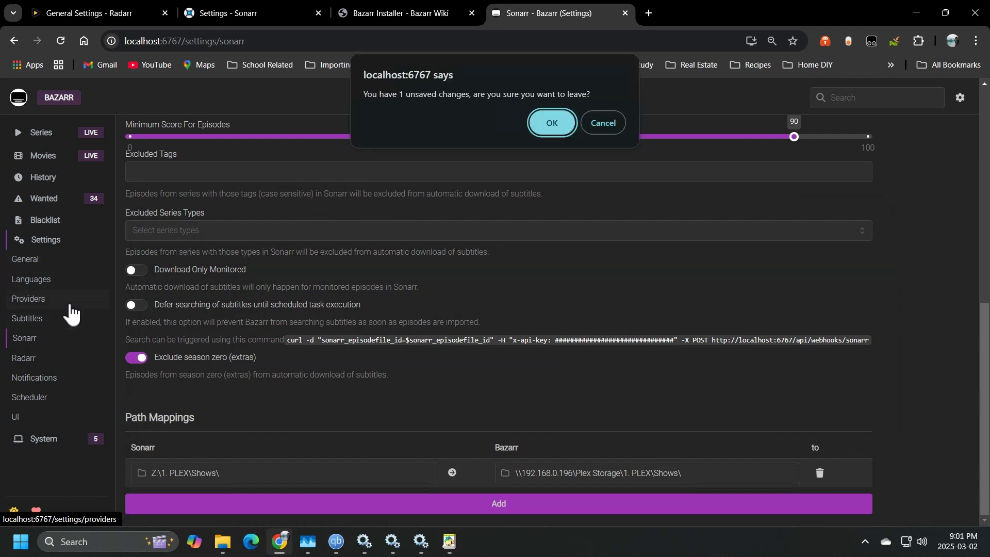
{"action": "left_click", "coordinate": [562, 125]}
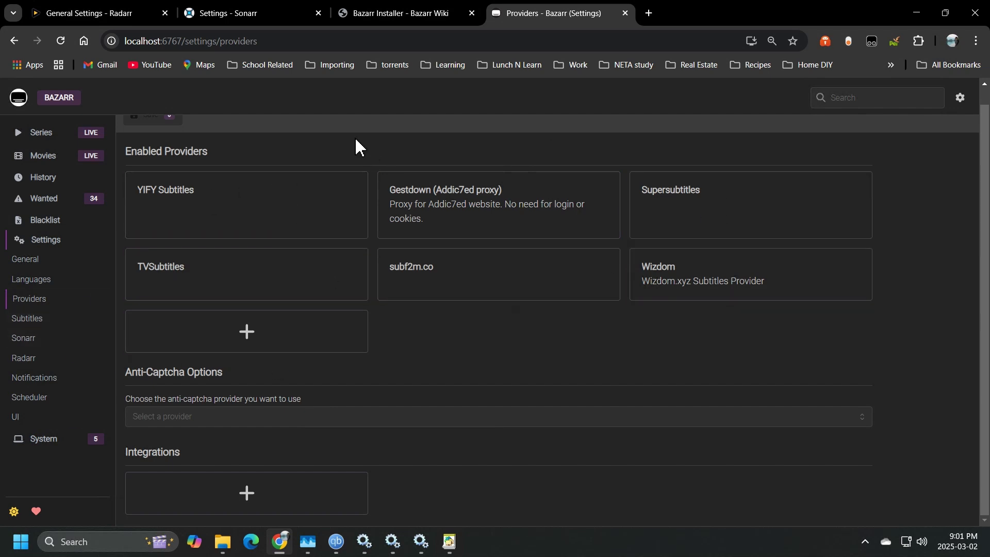
{"action": "left_click", "coordinate": [321, 332]}
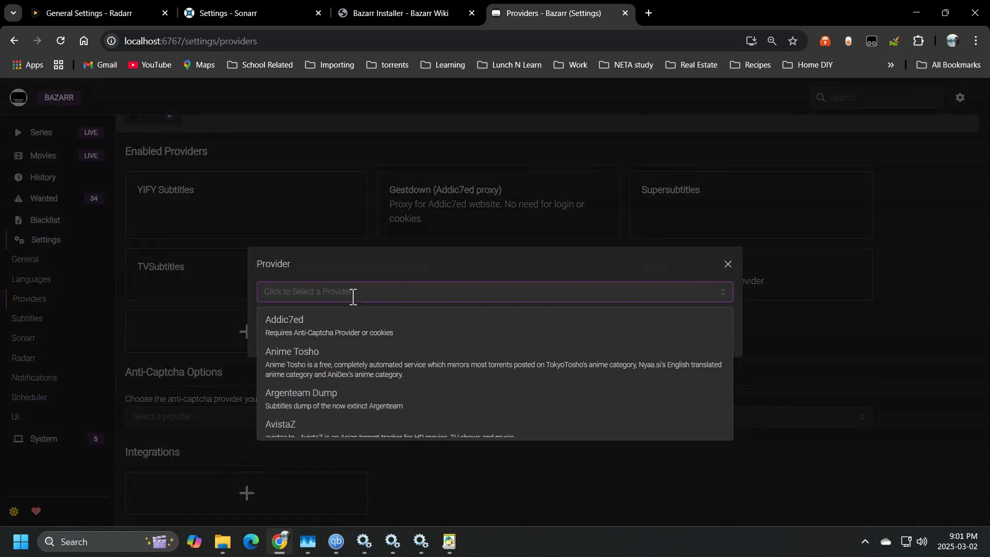
{"action": "left_click", "coordinate": [322, 275]}
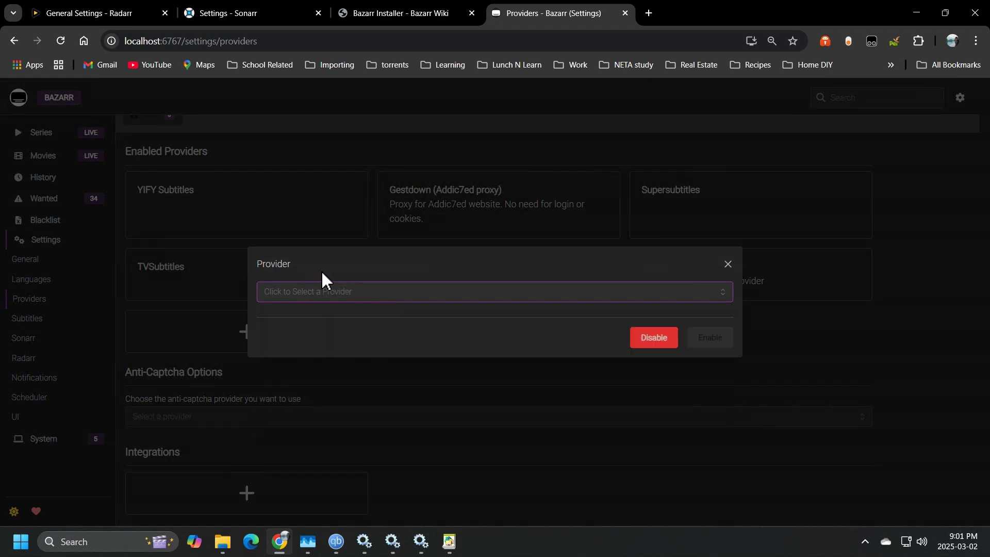
{"action": "left_click", "coordinate": [842, 342]}
{"action": "left_click", "coordinate": [328, 337]}
{"action": "scroll", "coordinate": [355, 381], "scroll_direction": "down", "scroll_amount": 5}
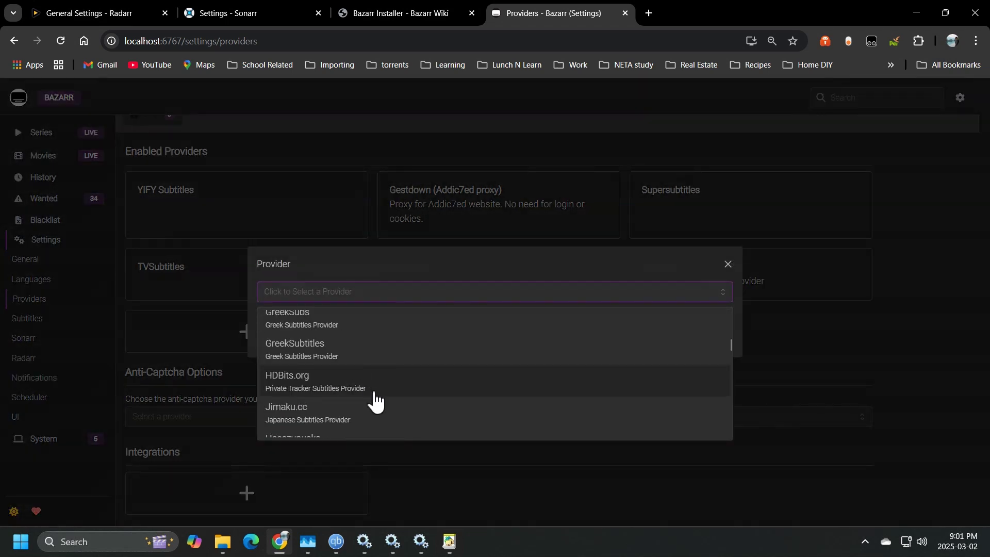
{"action": "left_click", "coordinate": [728, 265]}
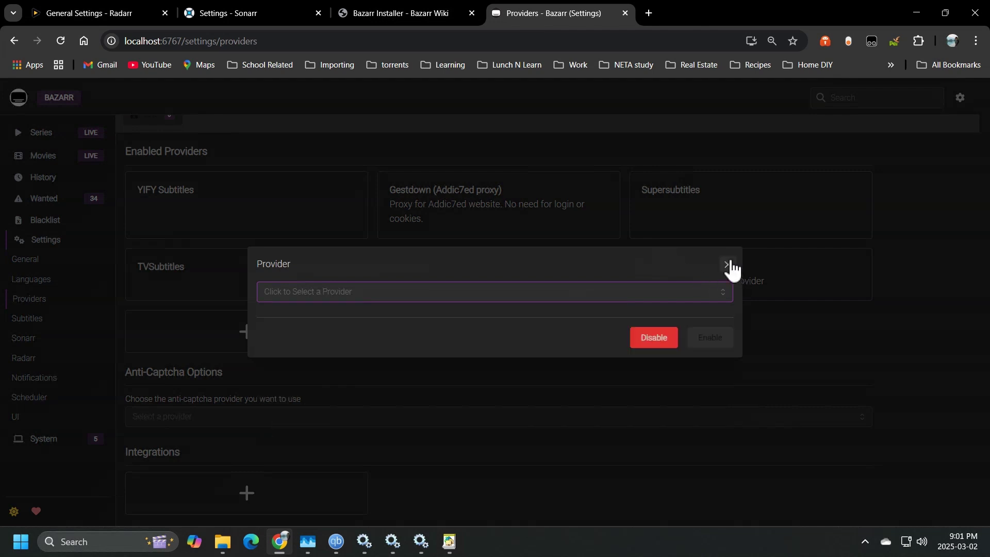
{"action": "left_click", "coordinate": [728, 265]}
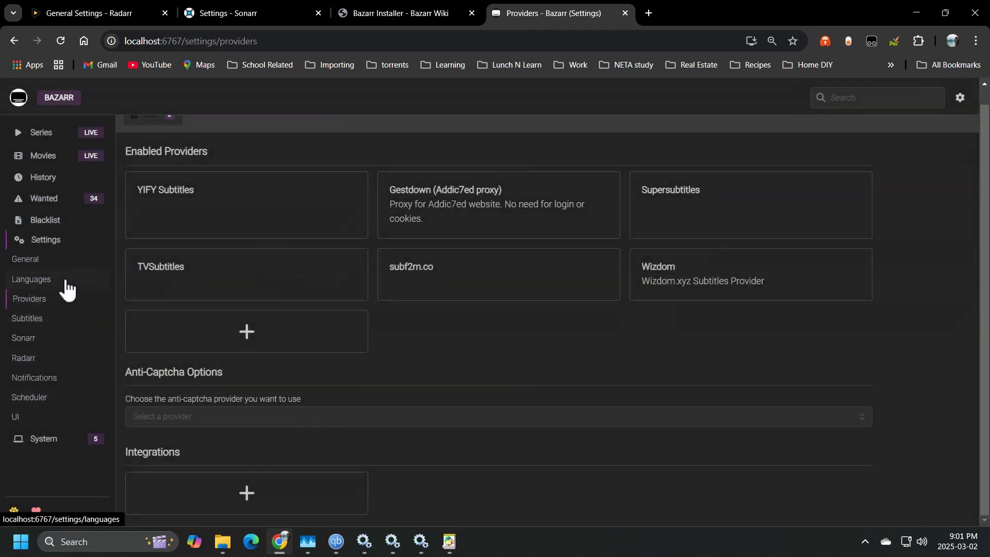
Try Titlovi as a new provider, then close its dialog without enabling it.
{"action": "left_click", "coordinate": [241, 345]}
{"action": "scroll", "coordinate": [321, 372], "scroll_direction": "down", "scroll_amount": 10}
{"action": "scroll", "coordinate": [321, 372], "scroll_direction": "down", "scroll_amount": 5}
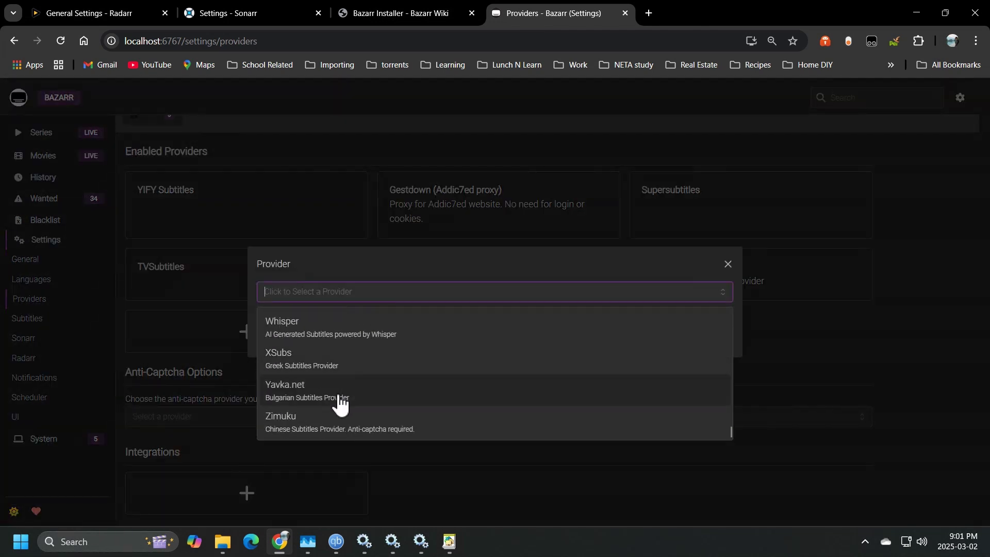
{"action": "scroll", "coordinate": [339, 349], "scroll_direction": "up", "scroll_amount": 3}
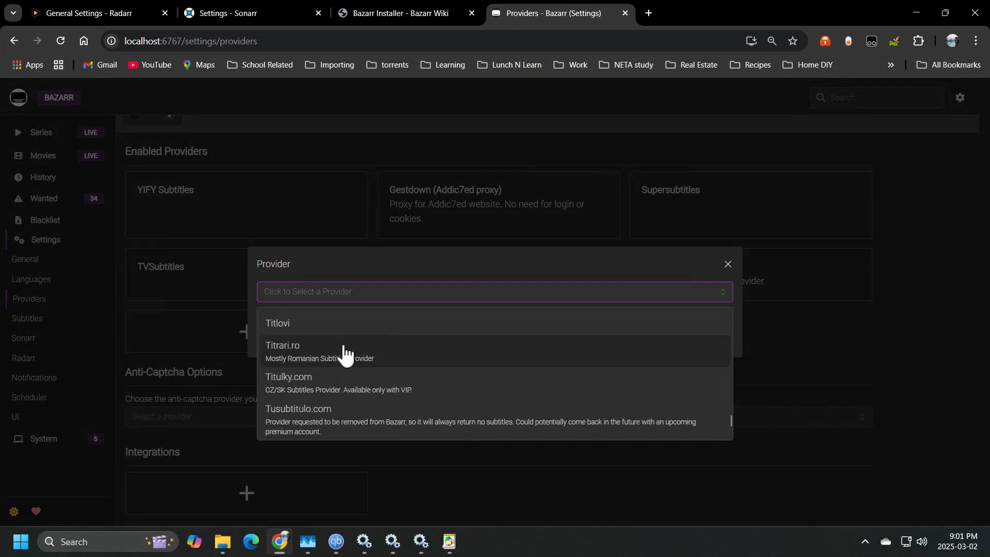
{"action": "left_click", "coordinate": [340, 325]}
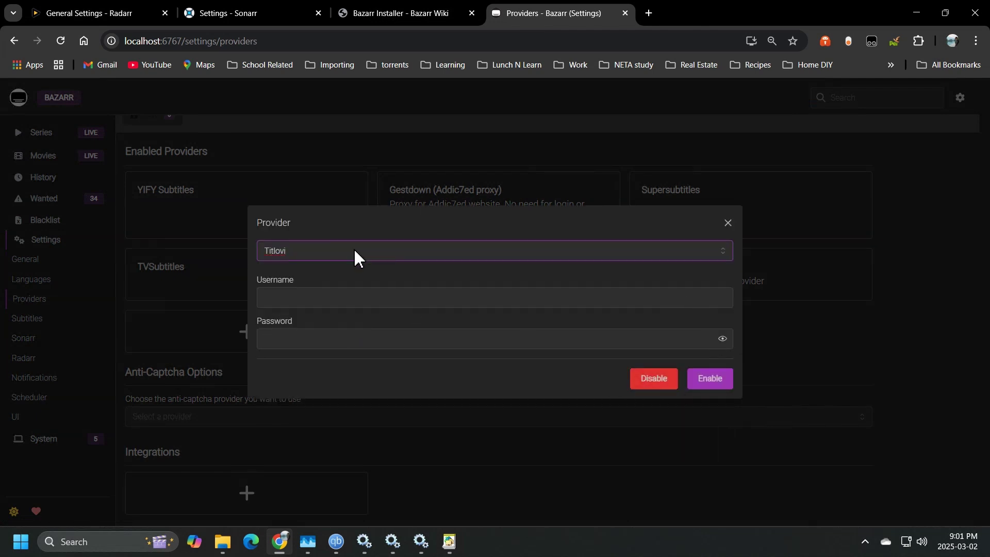
{"action": "key", "text": "Tab"}
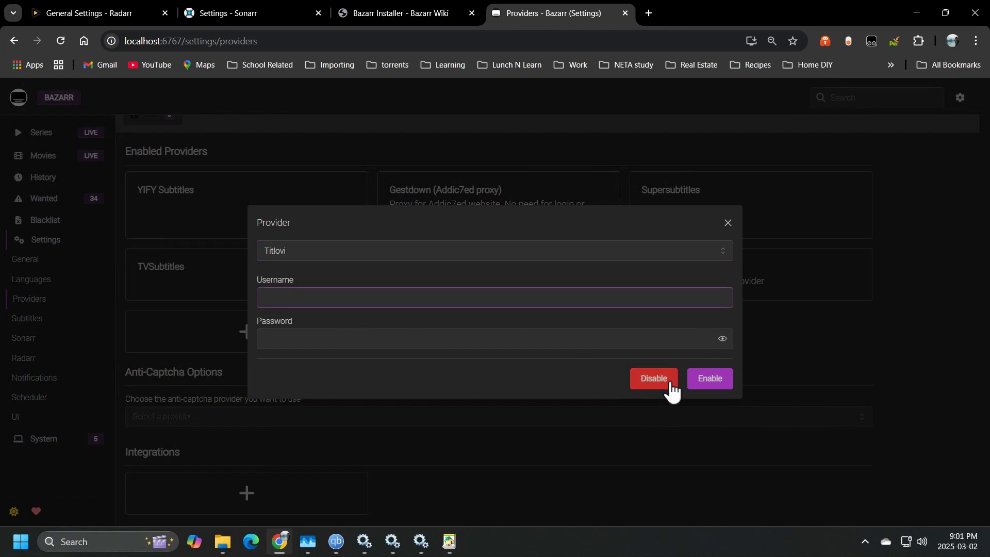
{"action": "left_click", "coordinate": [728, 222]}
Add Podnapisi with Verify SSL certificate switched off and enable it.
{"action": "left_click", "coordinate": [279, 350]}
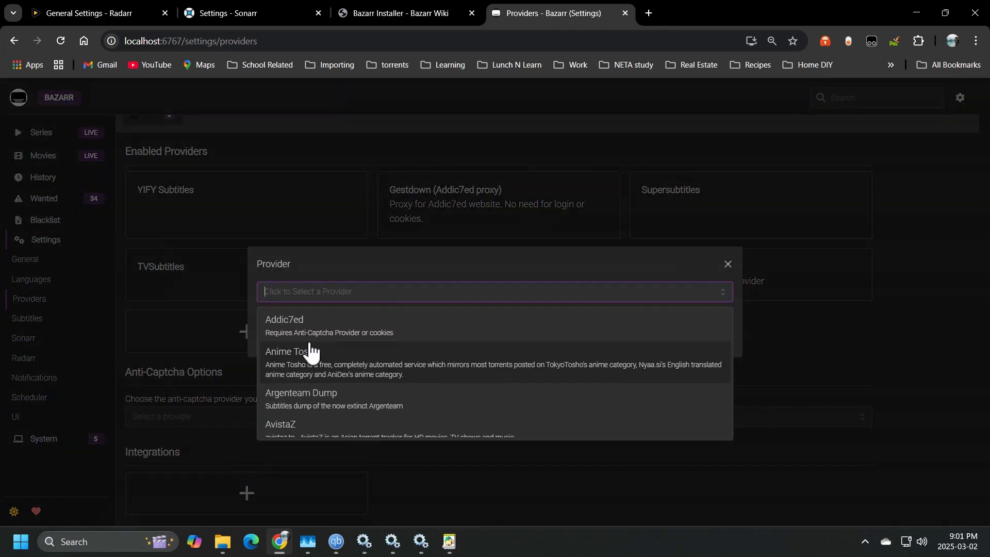
{"action": "scroll", "coordinate": [330, 361], "scroll_direction": "down", "scroll_amount": 10}
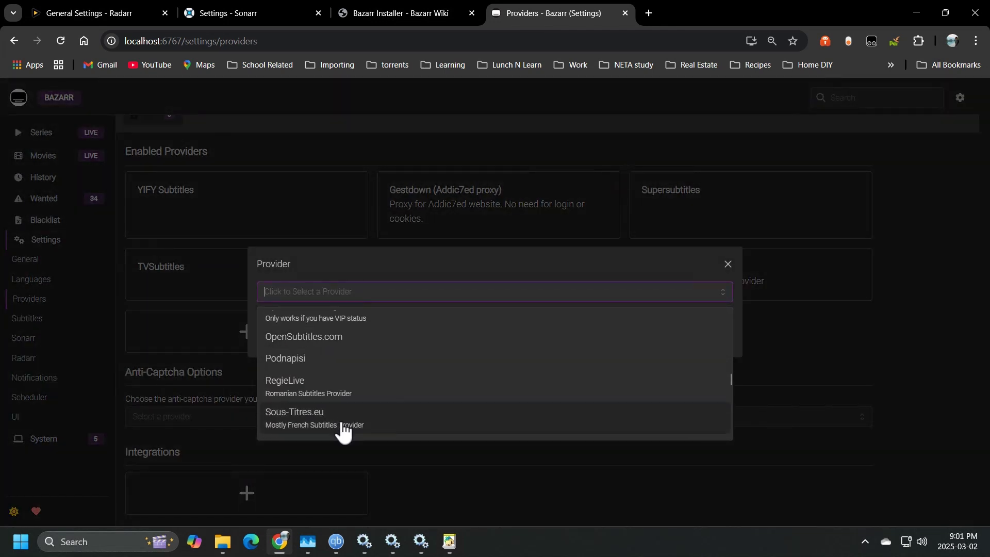
{"action": "left_click", "coordinate": [338, 361]}
{"action": "double_click", "coordinate": [283, 283]}
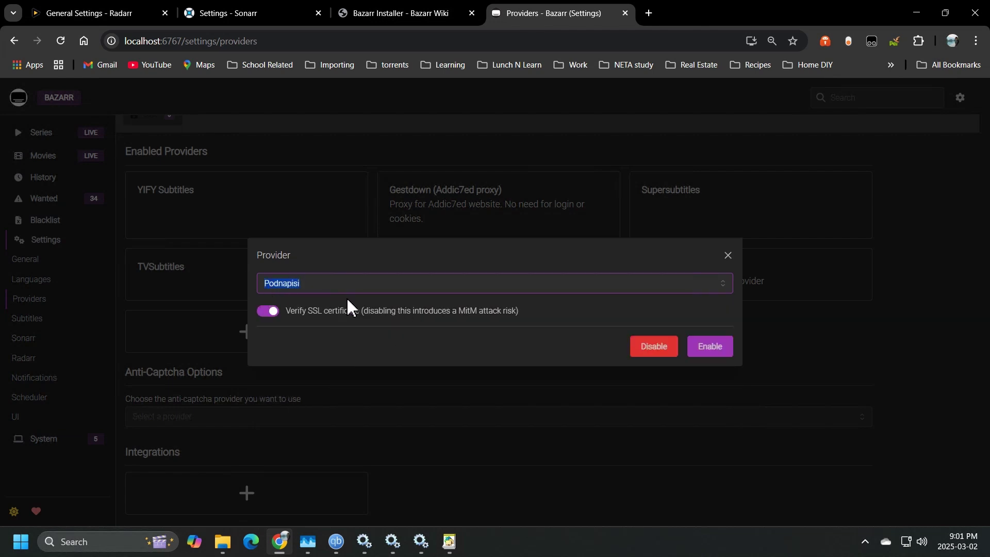
{"action": "left_click", "coordinate": [268, 311]}
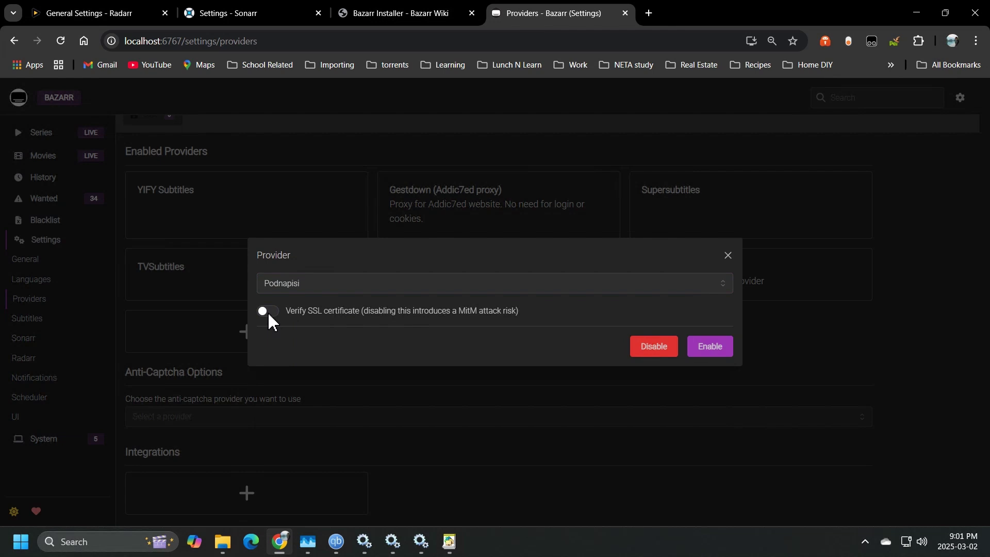
{"action": "left_click", "coordinate": [391, 283]}
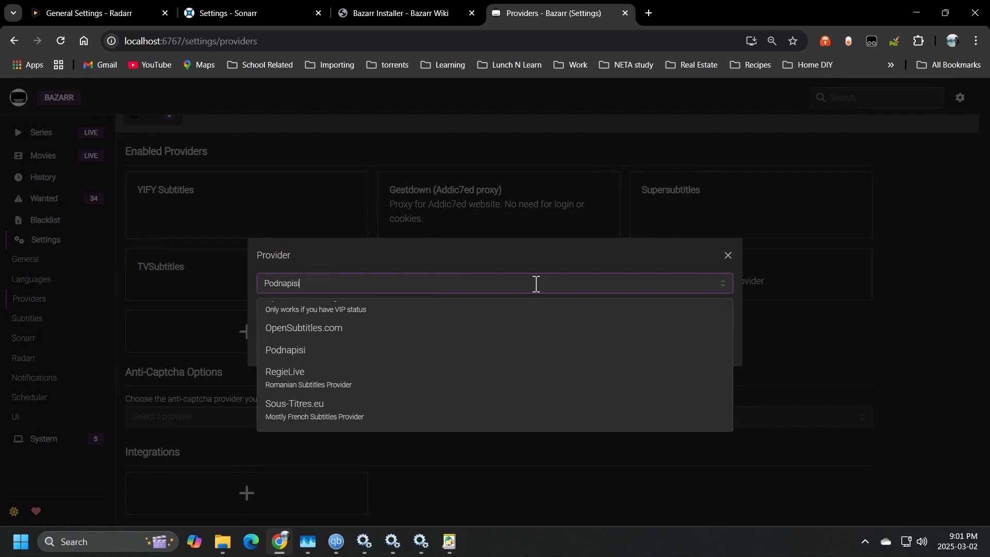
{"action": "left_click", "coordinate": [532, 265]}
{"action": "left_click", "coordinate": [719, 353]}
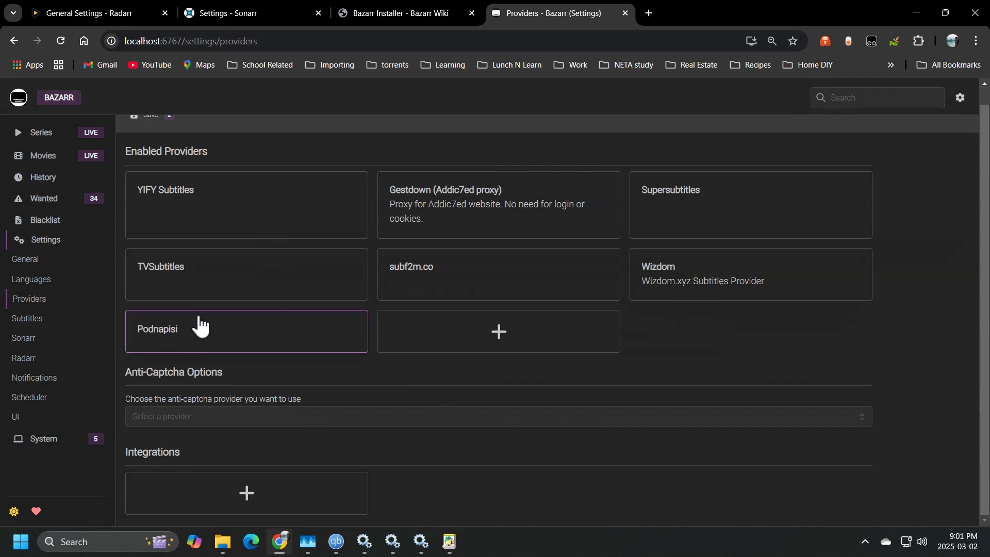
Go to Languages settings, confirming leaving the Providers page.
{"action": "left_click", "coordinate": [61, 285]}
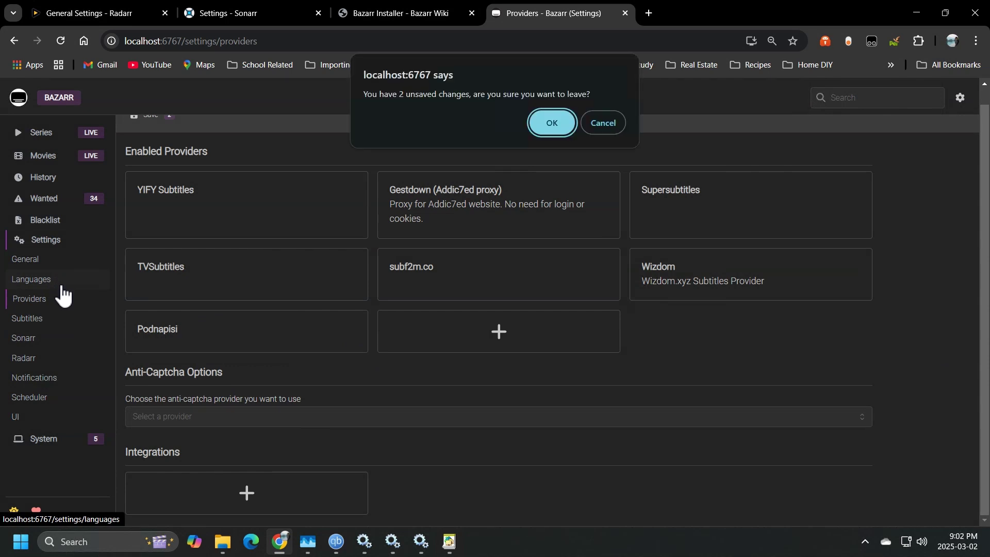
{"action": "left_click", "coordinate": [551, 122]}
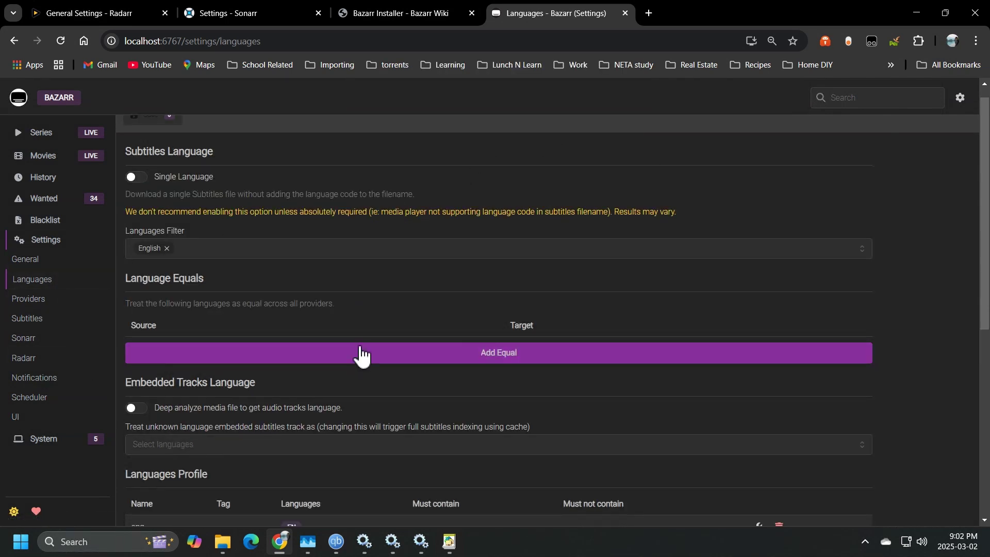
{"action": "scroll", "coordinate": [360, 353], "scroll_direction": "down", "scroll_amount": 5}
{"action": "scroll", "coordinate": [363, 335], "scroll_direction": "up", "scroll_amount": 1}
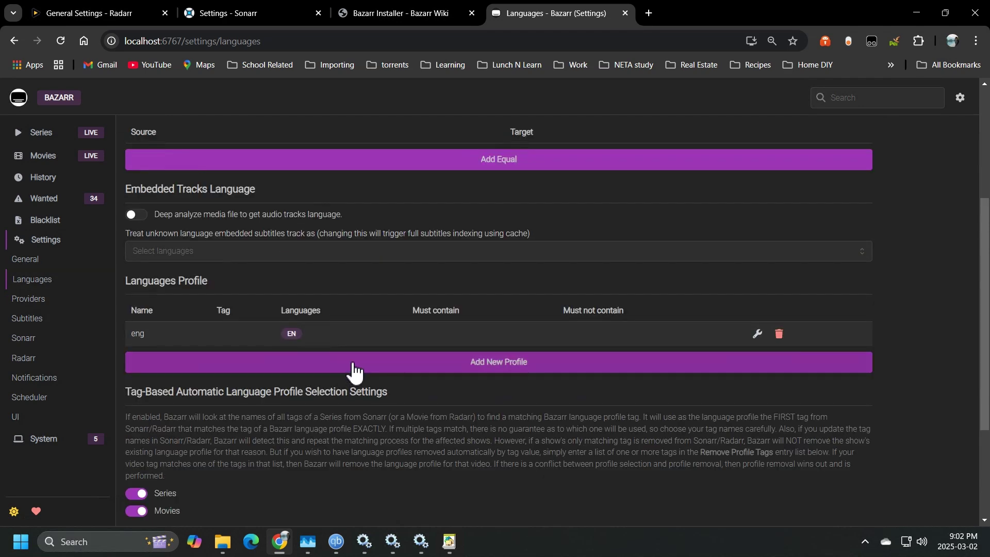
Open a new language profile, add a language row, then close it without saving.
{"action": "left_click", "coordinate": [402, 367]}
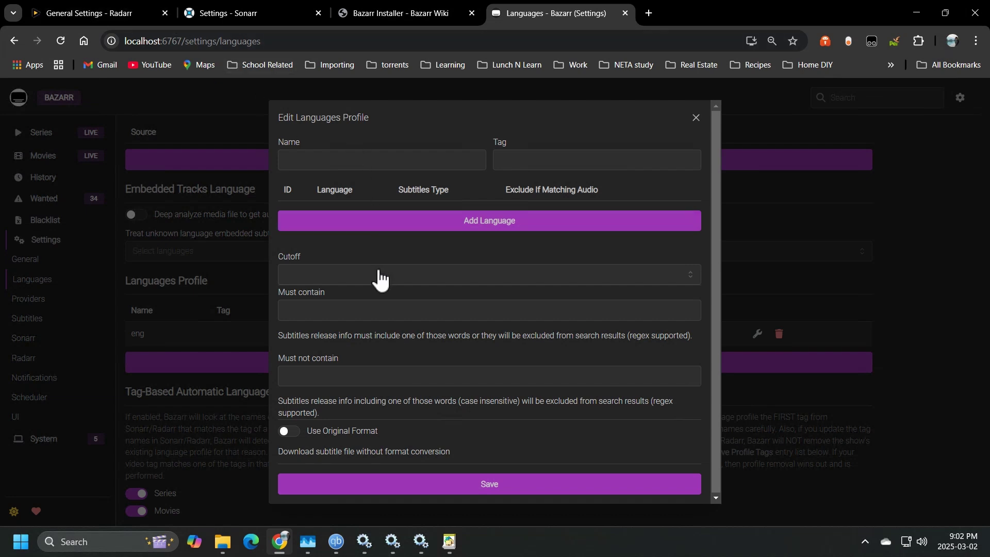
{"action": "left_click", "coordinate": [363, 164]}
{"action": "left_click", "coordinate": [498, 165]}
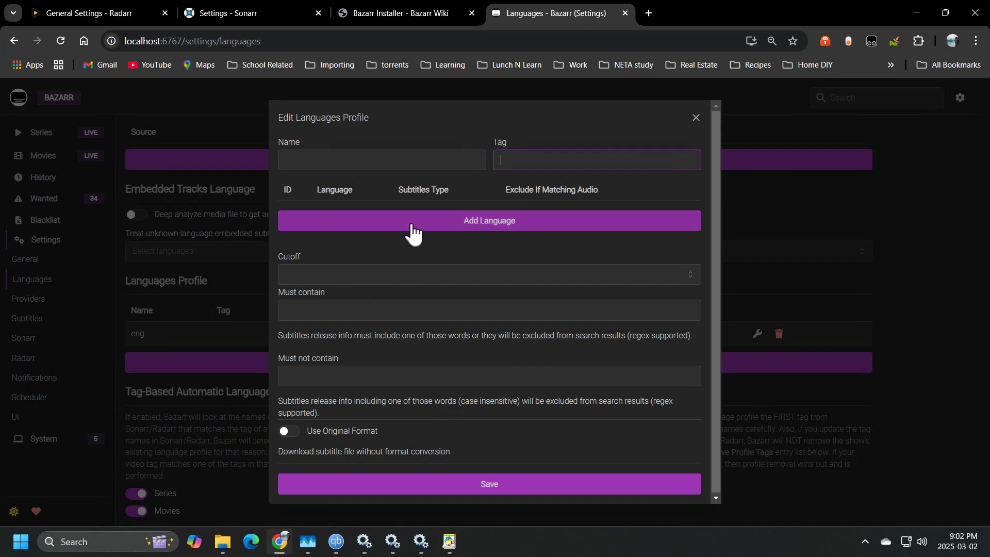
{"action": "left_click", "coordinate": [413, 232]}
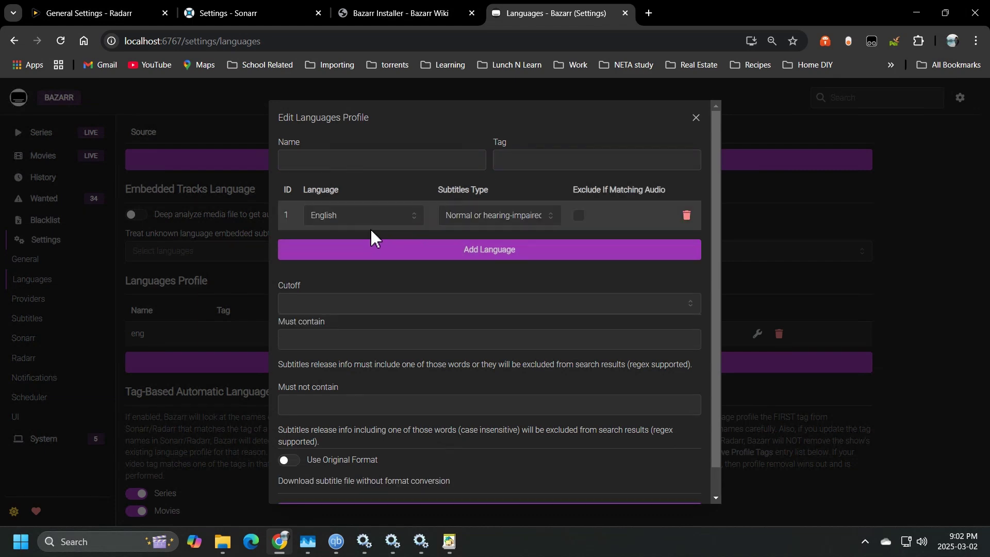
{"action": "scroll", "coordinate": [435, 409], "scroll_direction": "down", "scroll_amount": 1}
{"action": "left_click", "coordinate": [696, 118]}
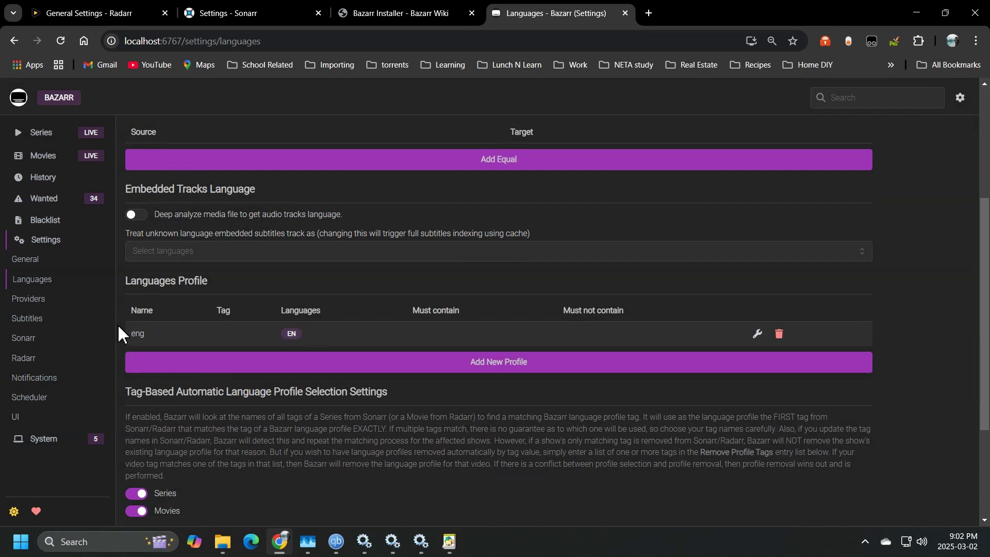
Open the Series page to see each show's eng language profile.
{"action": "left_click", "coordinate": [53, 133]}
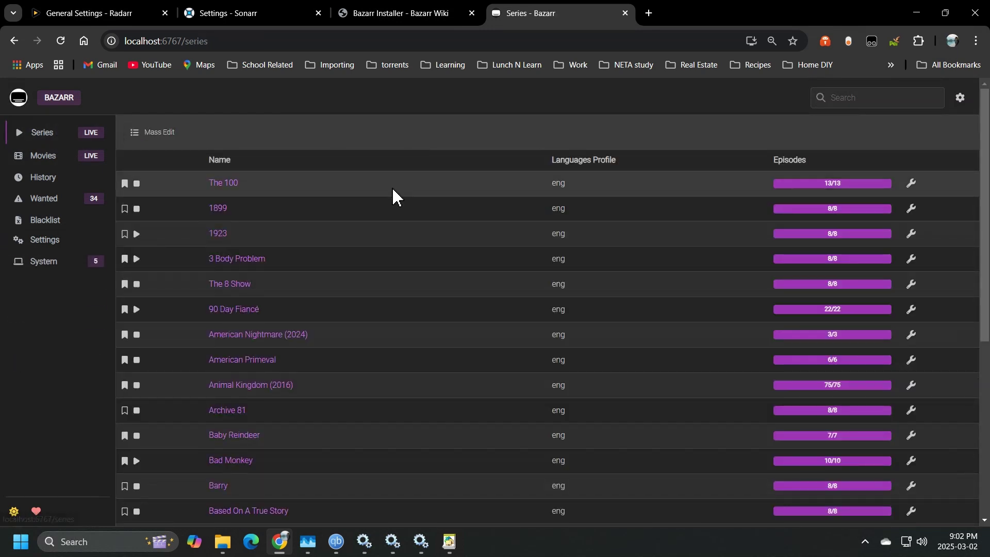